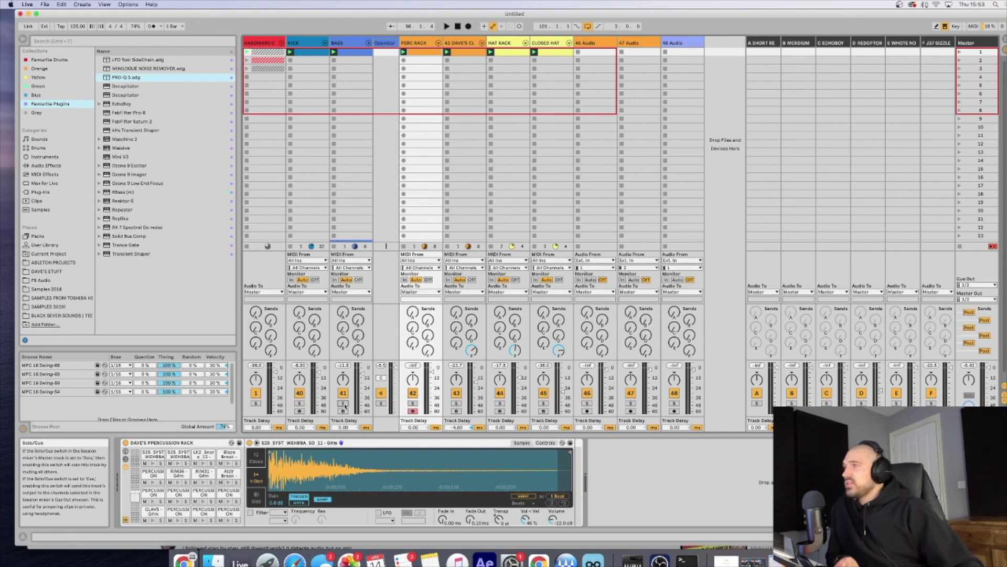
Solo the BASS track to hear it alone, then stop the transport
click(345, 405)
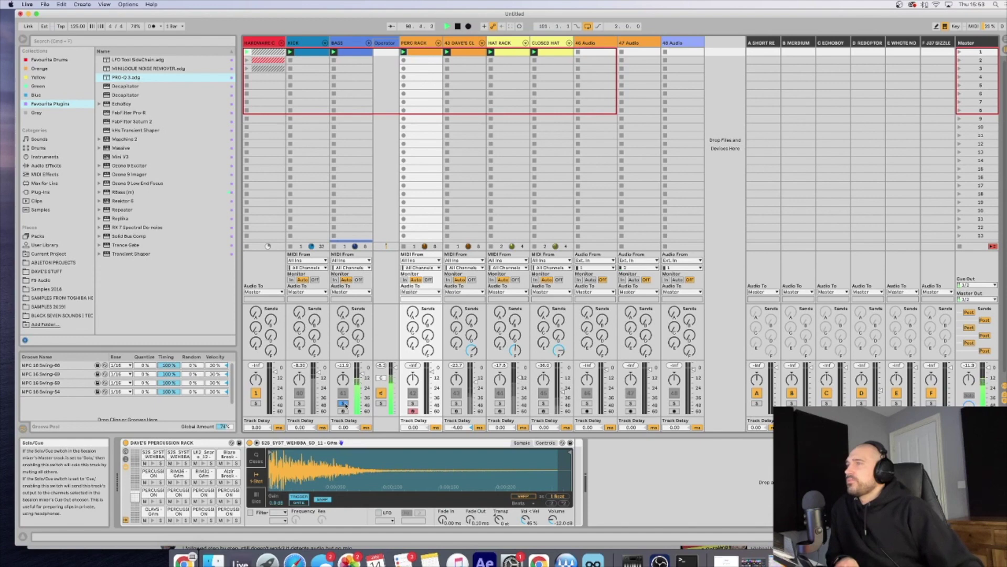
key(space)
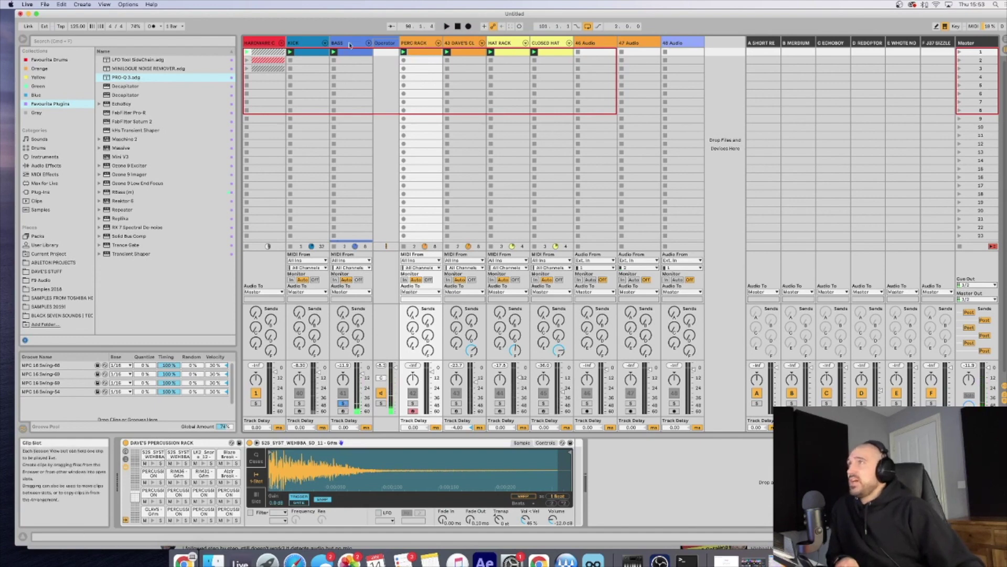
Insert a new MIDI track right after the BASS track
click(348, 46)
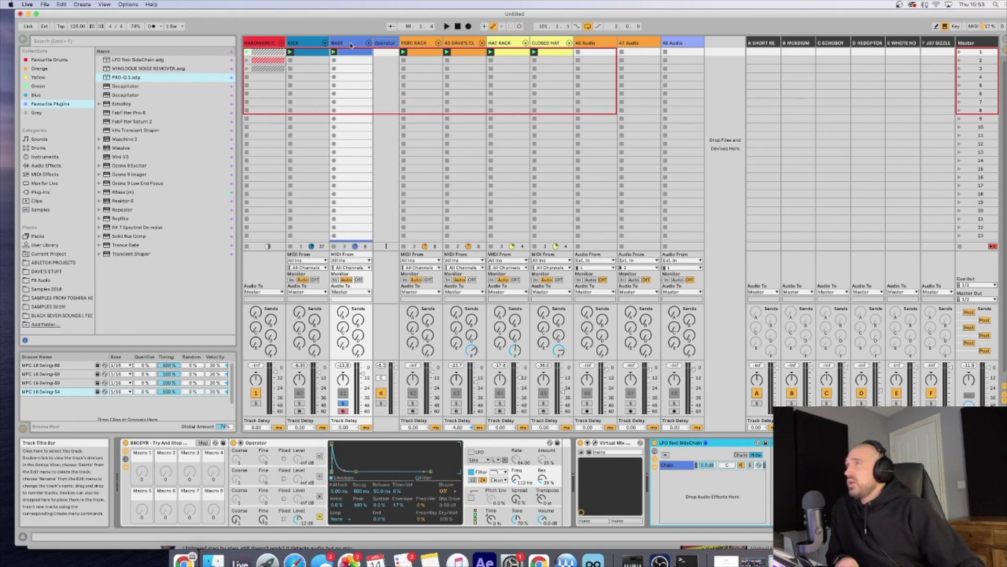
click(368, 44)
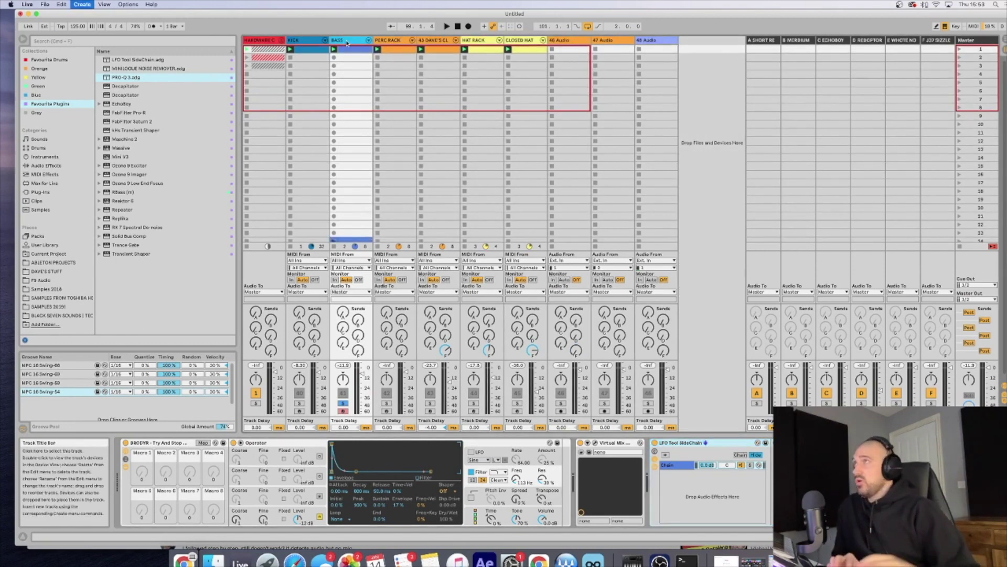
key(super+shift+t)
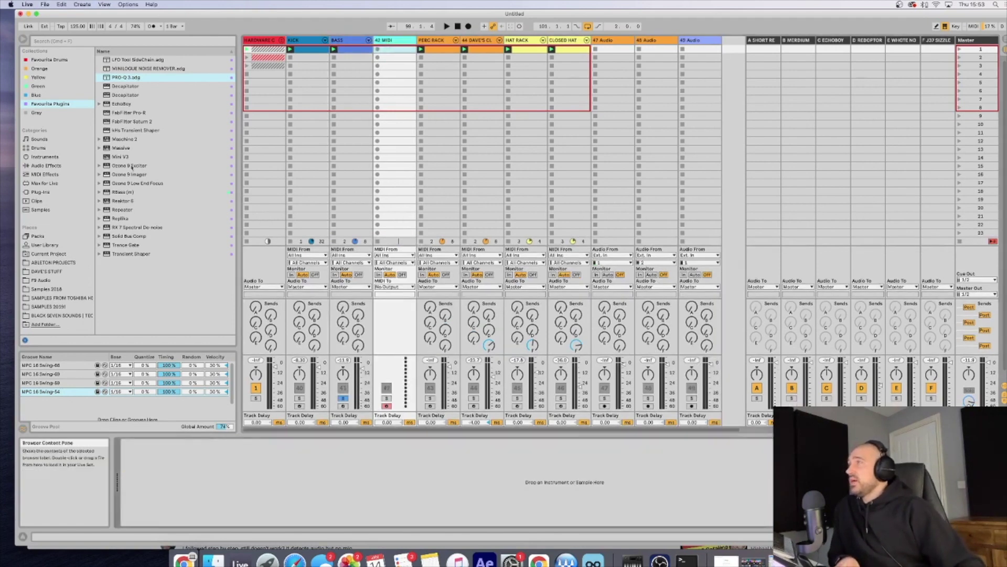
Load Operator from the Instruments browser onto the new MIDI track
click(45, 158)
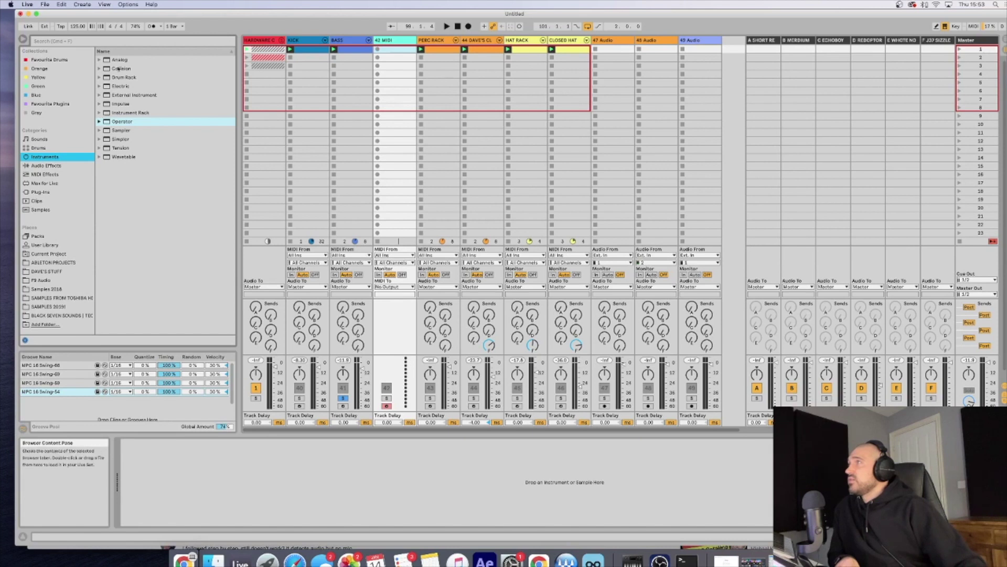
click(120, 124)
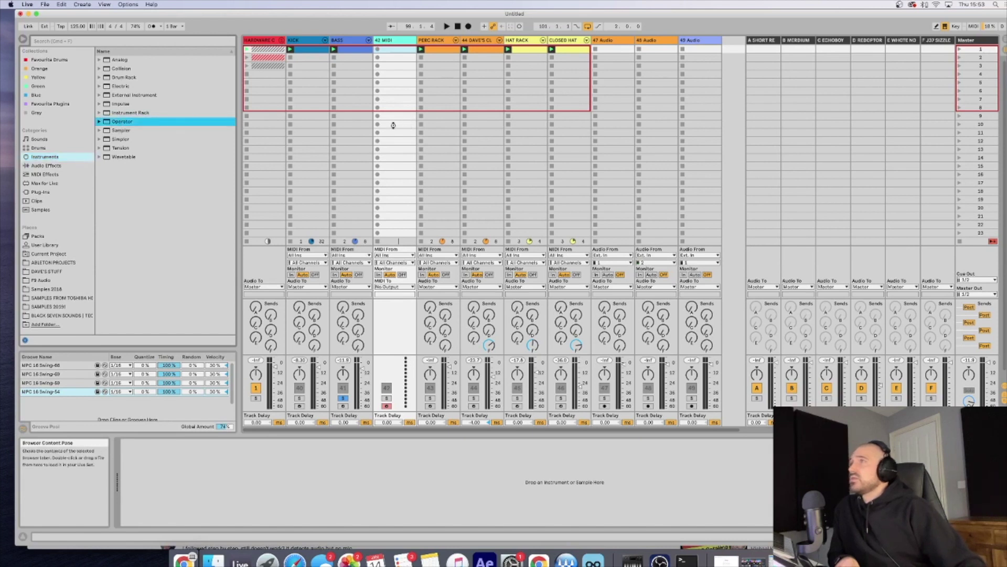
drag(392, 123, 394, 125)
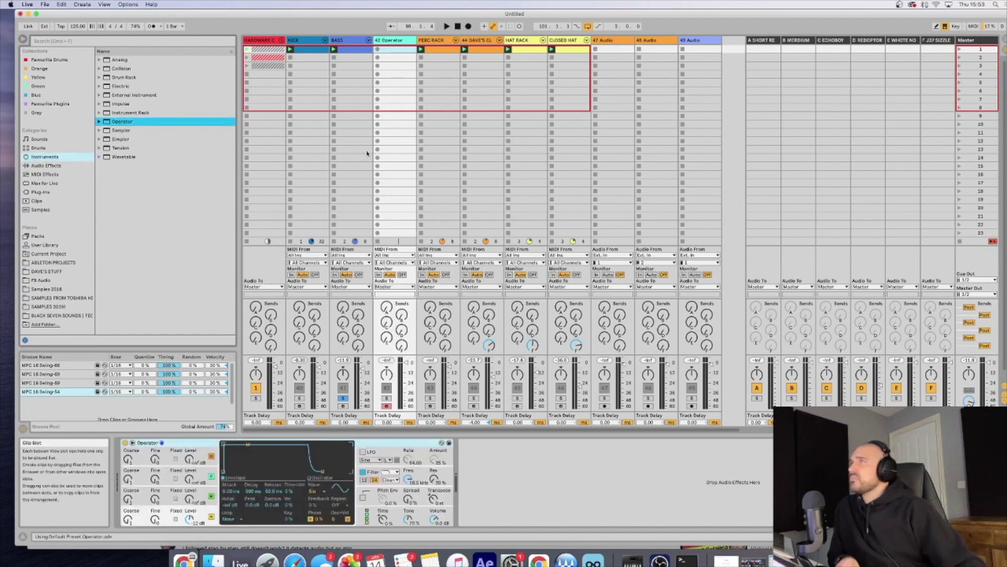
With the Operator track focused, unsolo BASS so every track sounds again
click(379, 51)
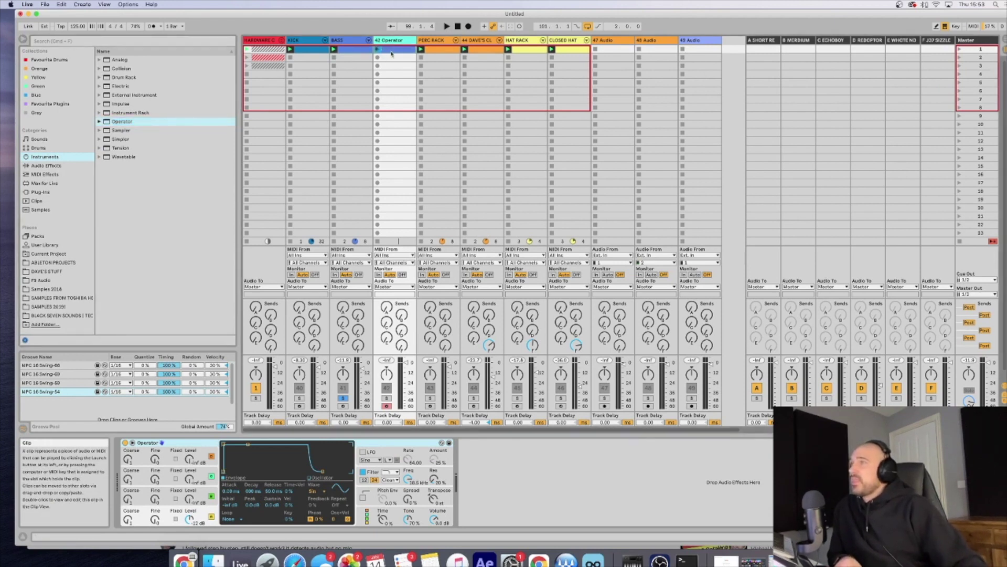
click(344, 387)
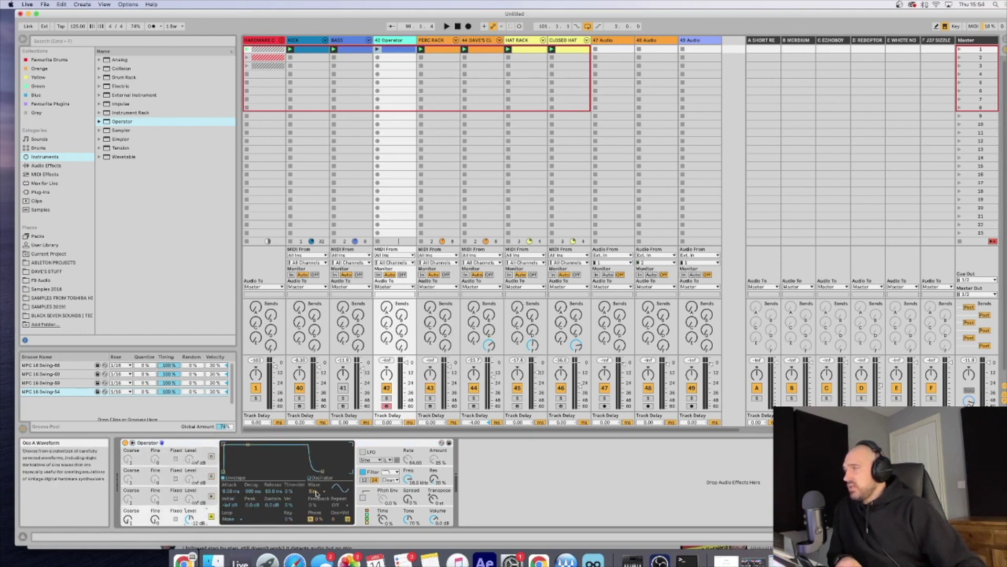
click(315, 493)
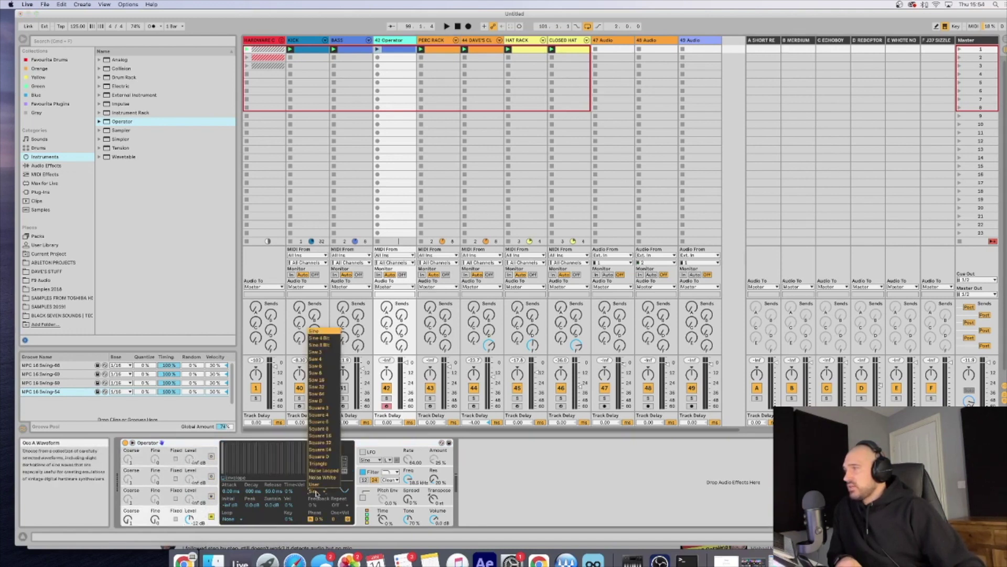
Set Operator's oscillator to Saw D, start playback, and raise filter cutoff to 18.5 kHz
click(323, 402)
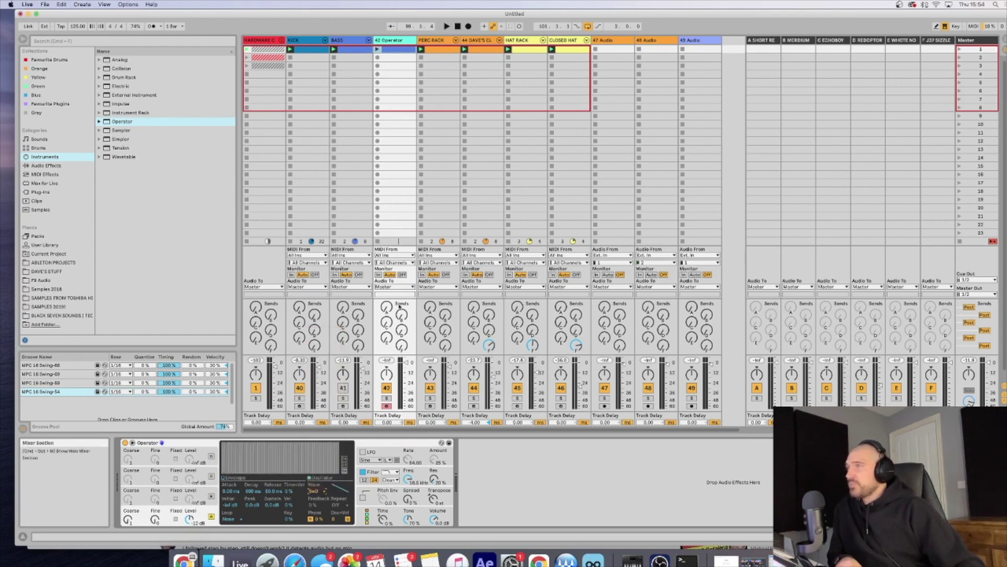
key(space)
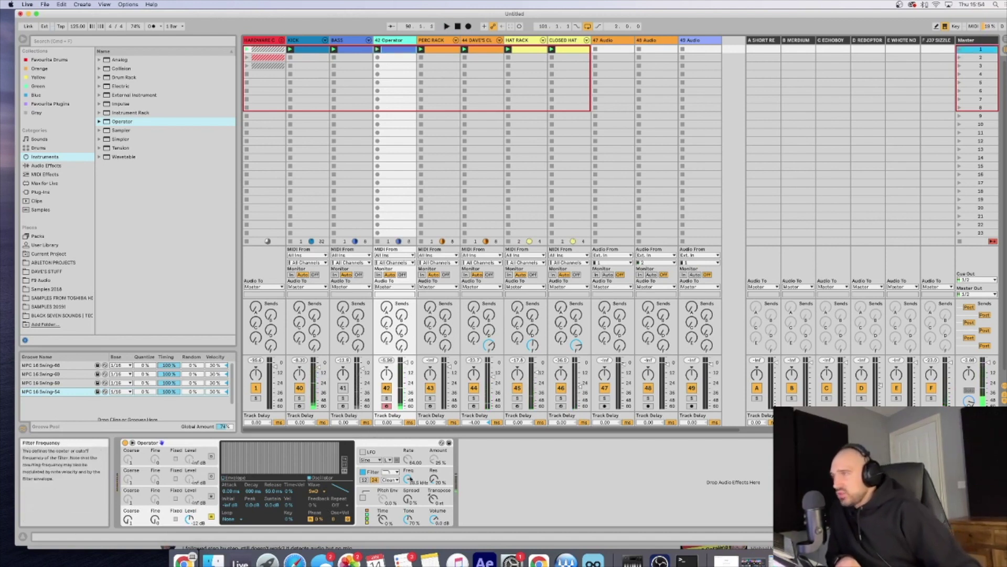
drag(412, 482, 412, 477)
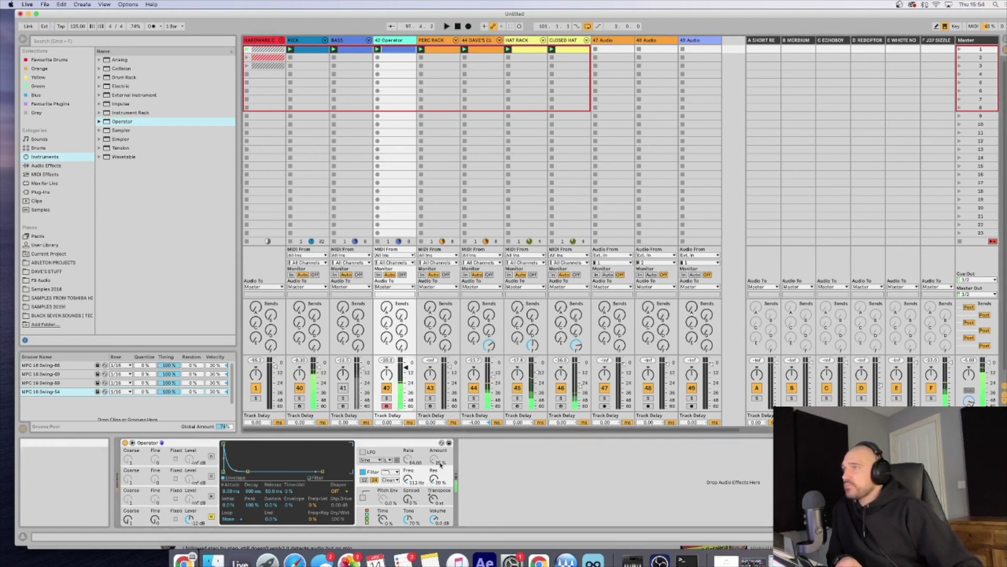
Raise Operator's filter resonance slightly and lower the Operator track's volume a little
drag(441, 485, 437, 481)
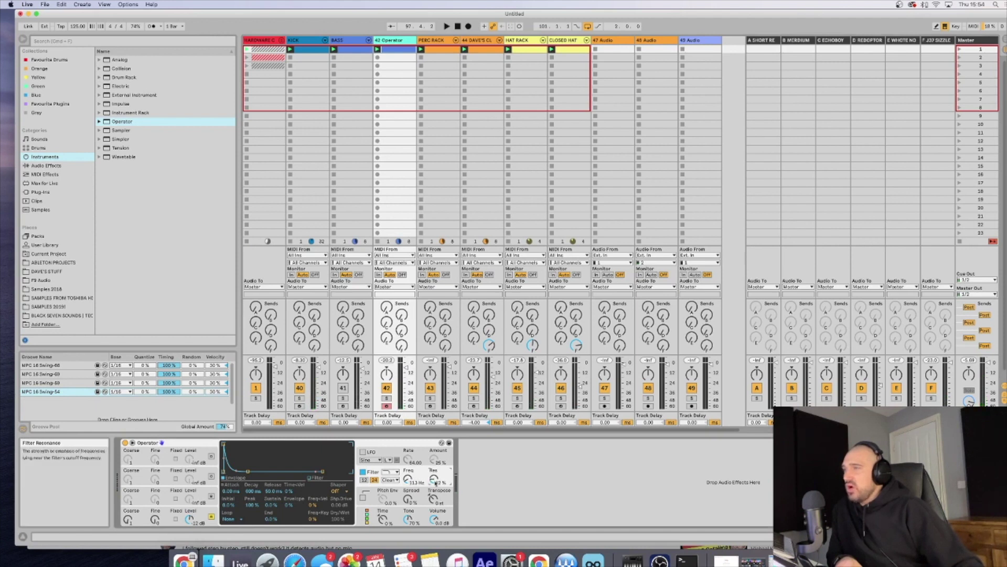
drag(433, 482, 433, 478)
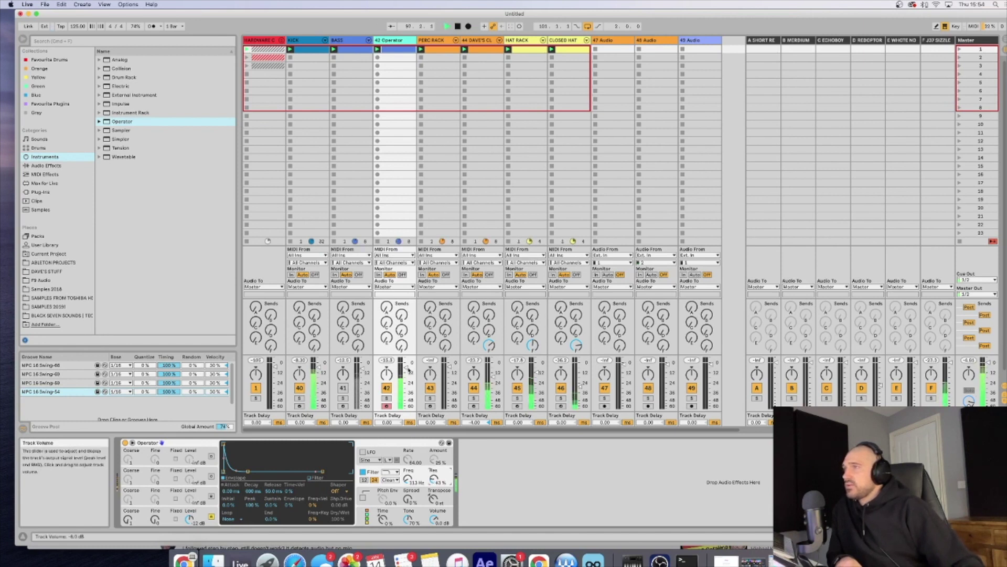
drag(407, 368, 406, 371)
Stop playback and solo the Operator track instead of BASS
key(space)
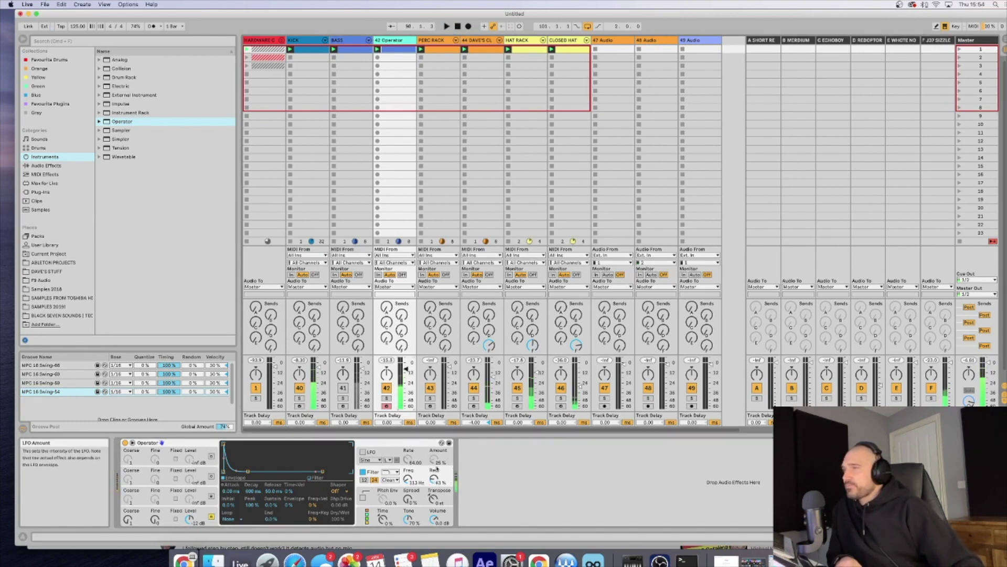
click(386, 405)
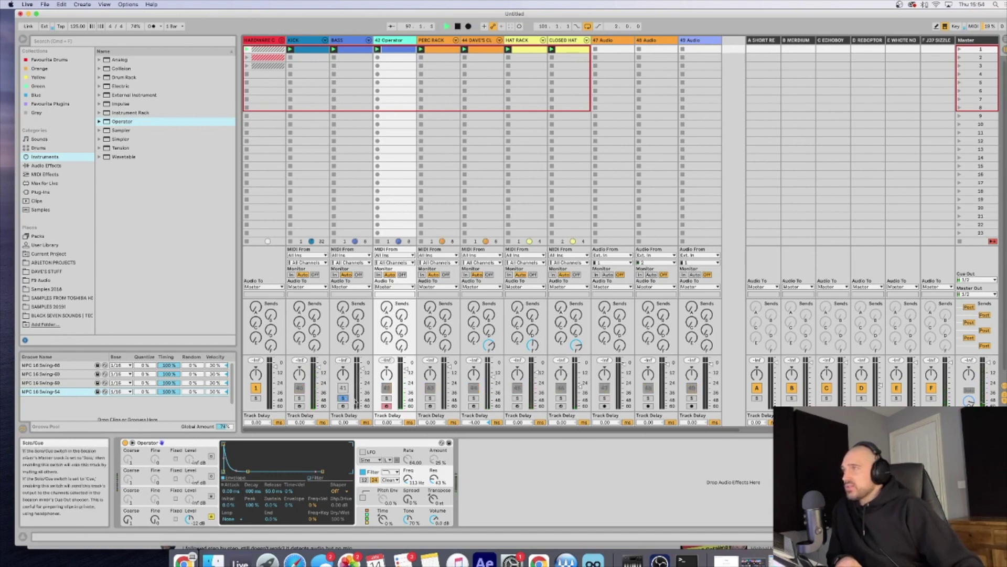
click(386, 398)
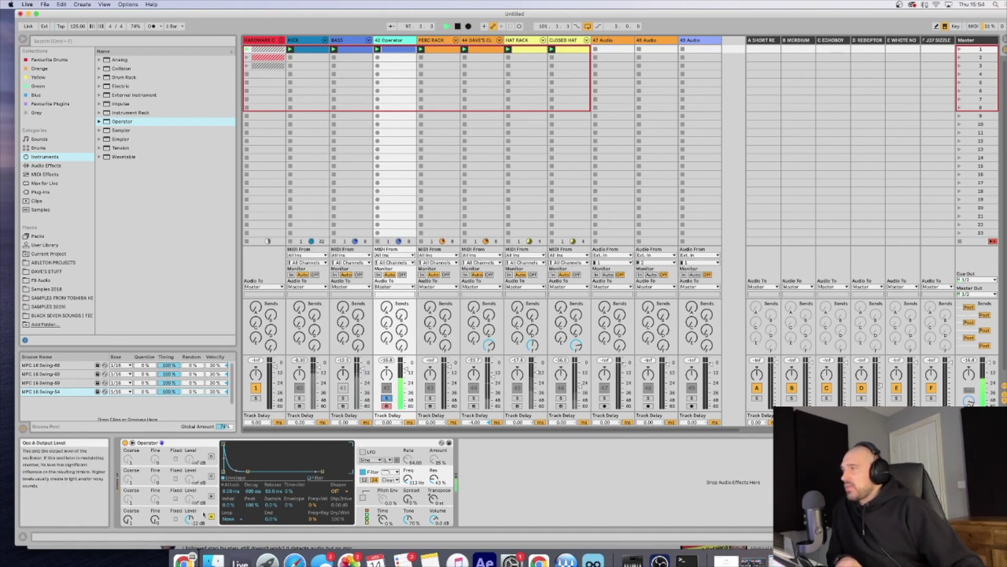
Adjust Operator's Filter Freq, resume playback, and switch solo from BASS to Operator
key(space)
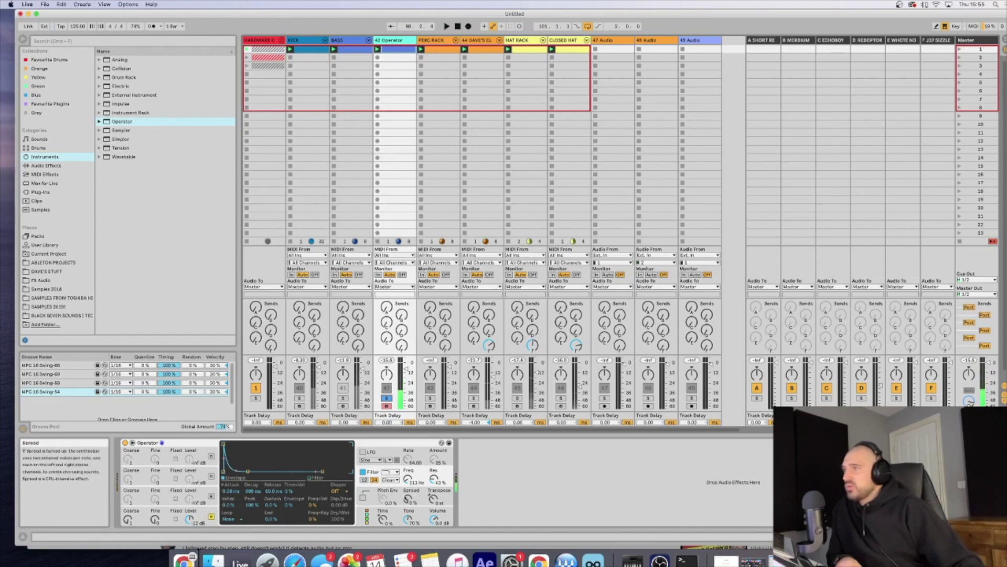
click(418, 497)
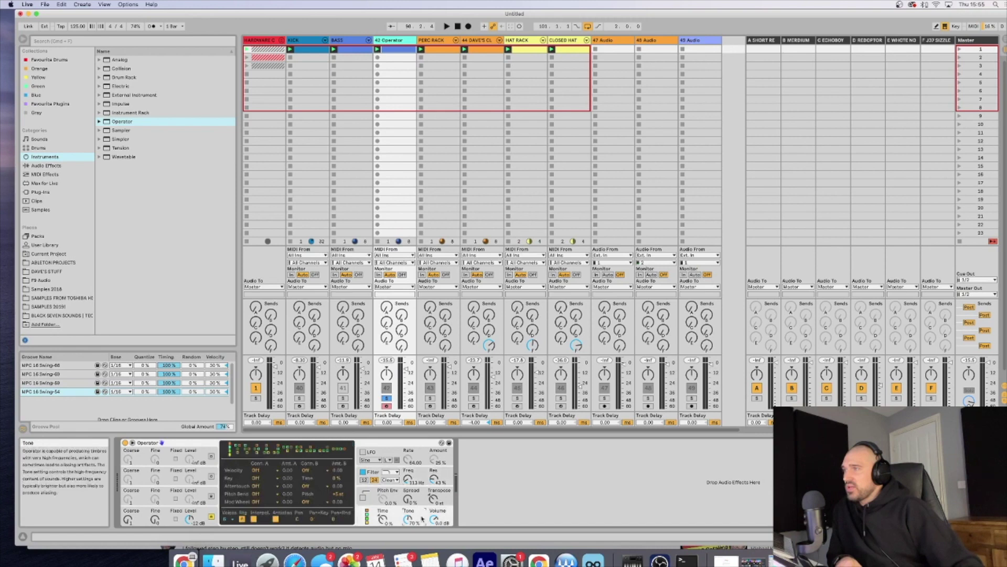
click(418, 475)
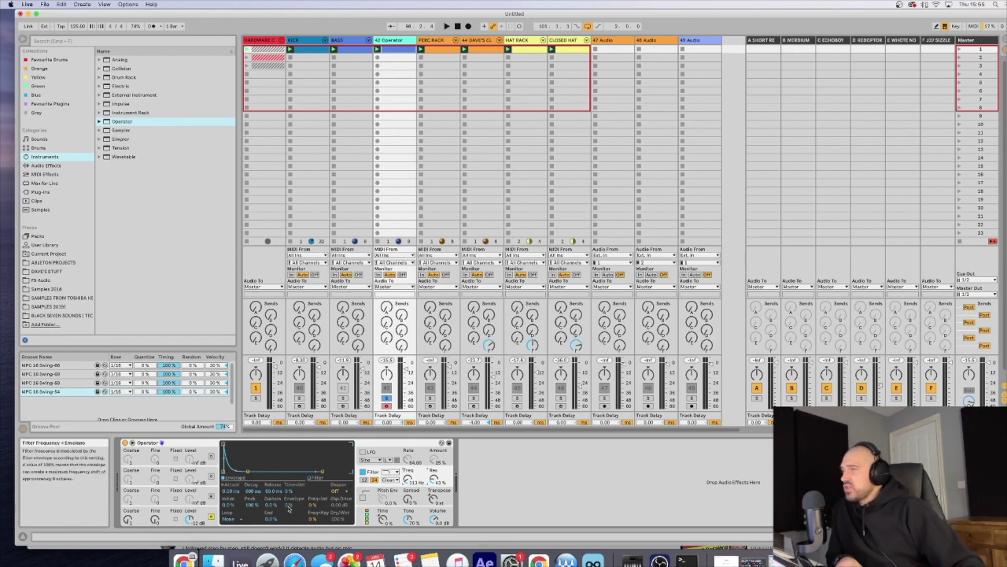
key(space)
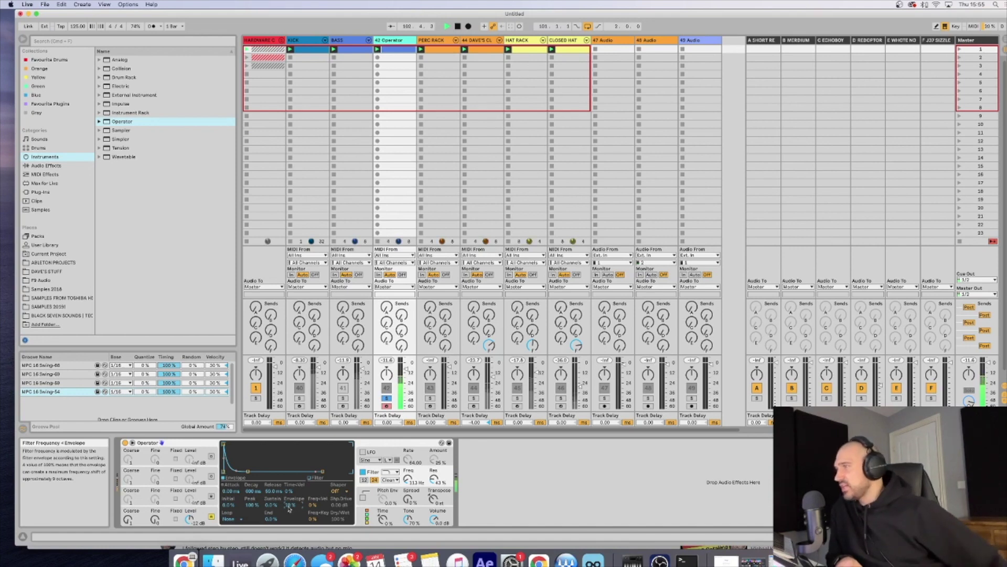
click(344, 400)
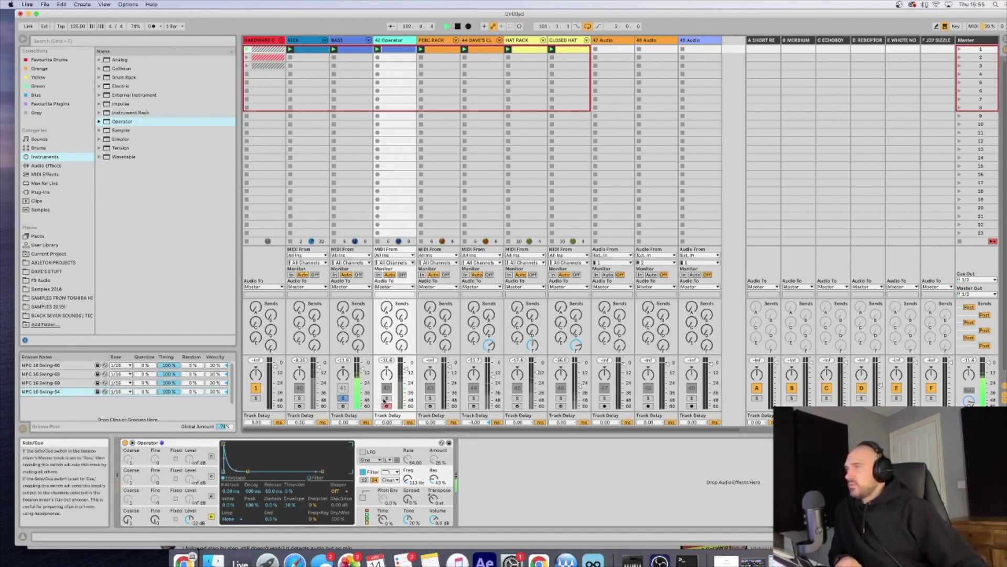
click(387, 399)
Switch solo back and forth between BASS and Operator during playback, ending on Operator
click(345, 398)
click(387, 399)
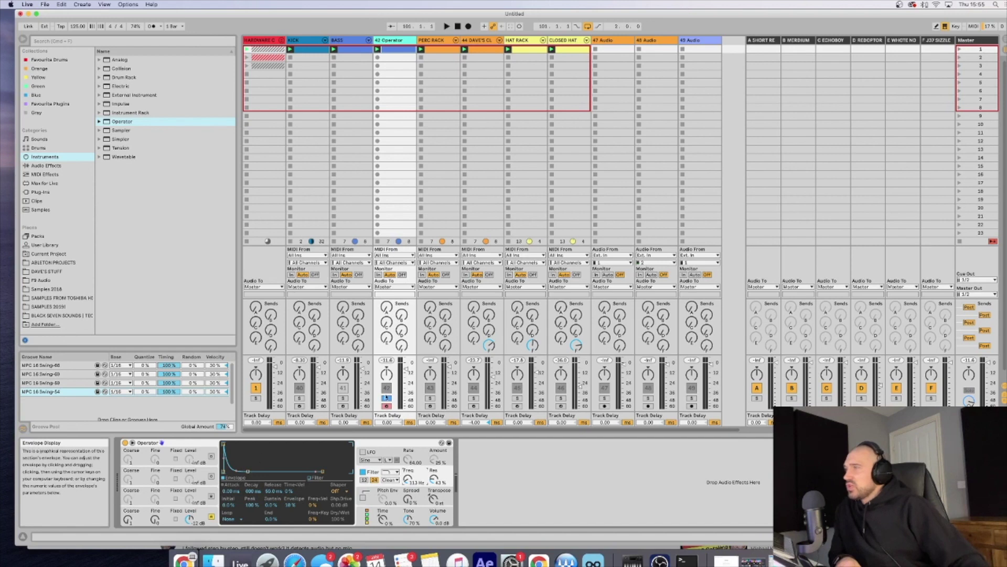
click(344, 399)
key(space)
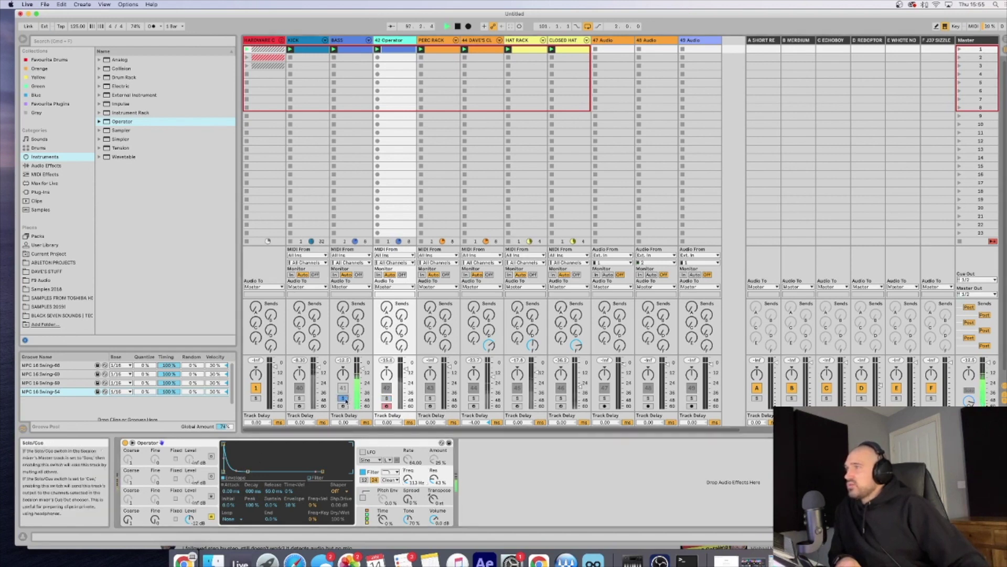
click(386, 399)
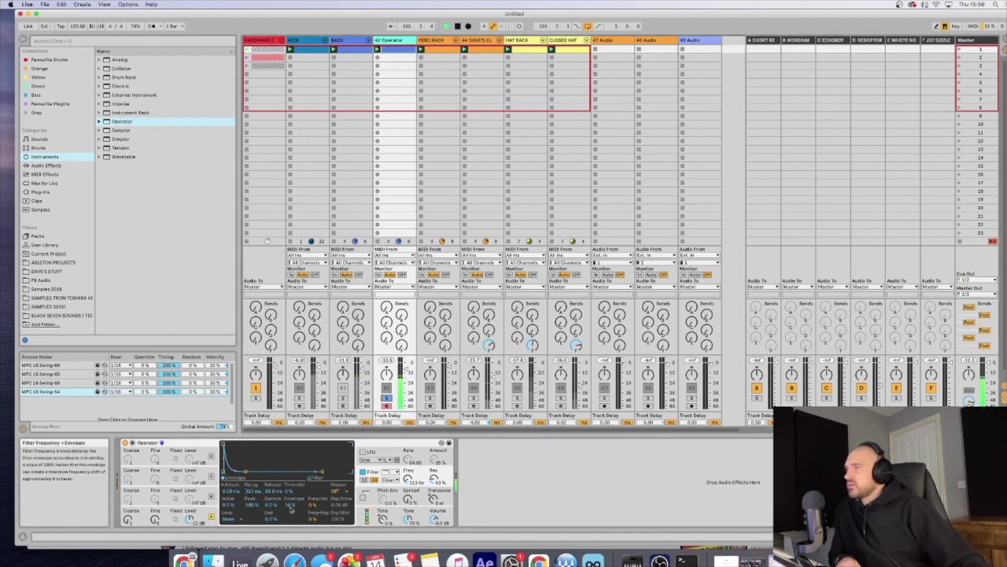
key(space)
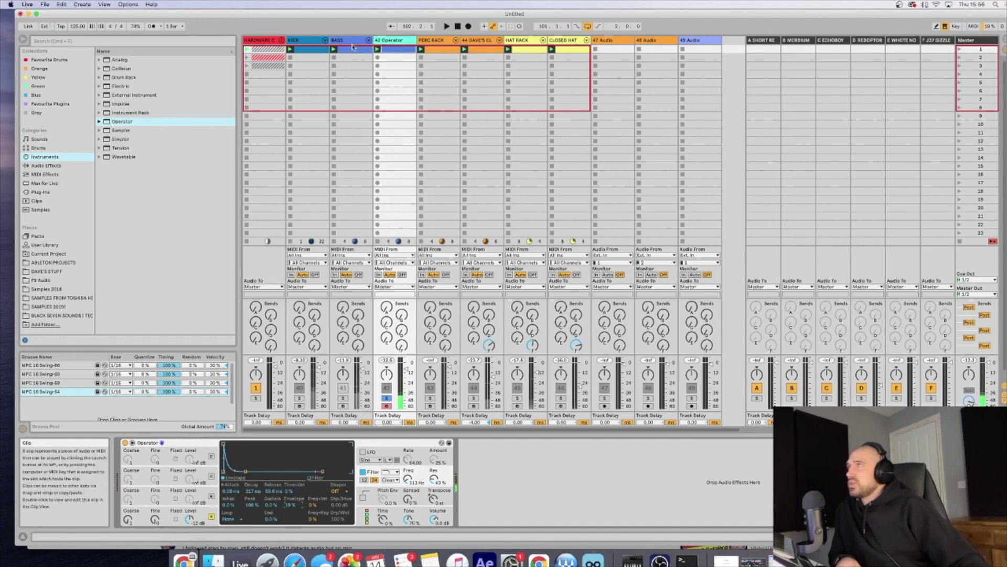
Compare the BASS and 42 Operator device chains, then start playback
click(350, 56)
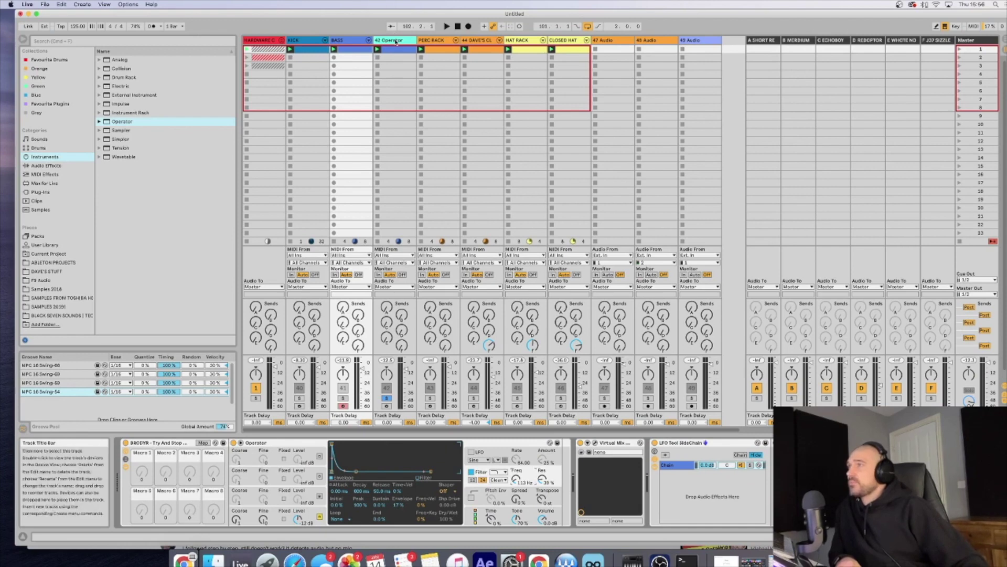
click(398, 414)
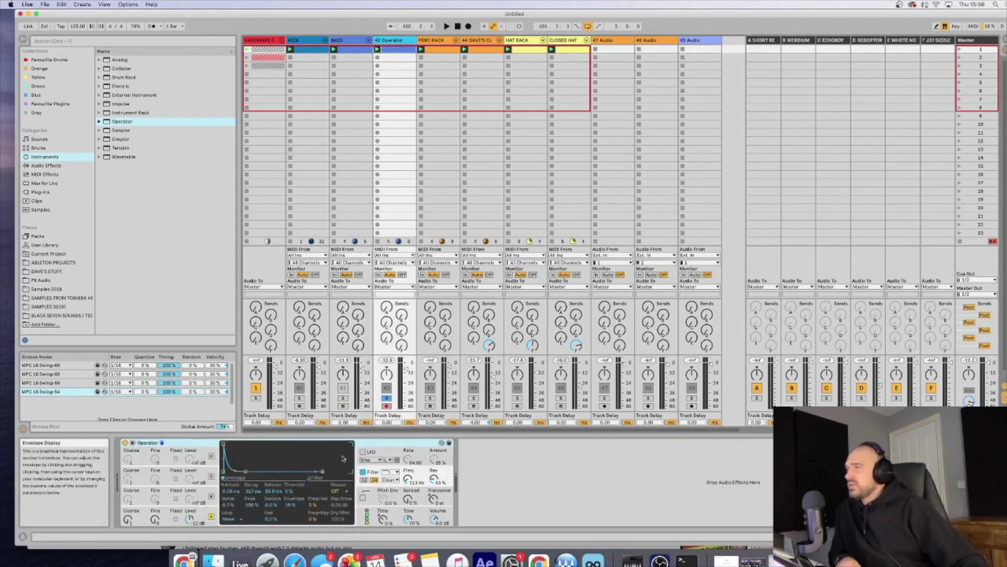
click(356, 46)
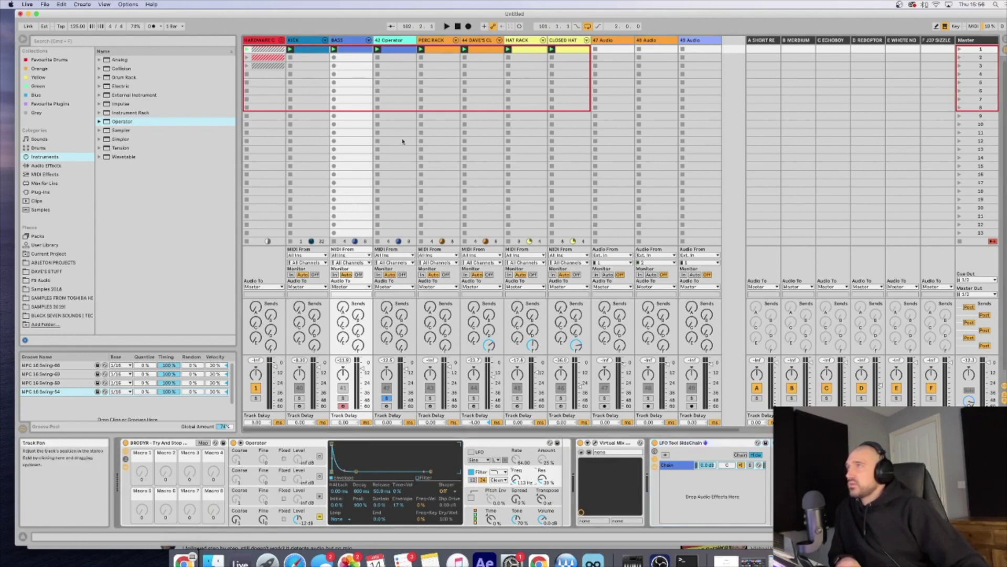
click(390, 42)
key(space)
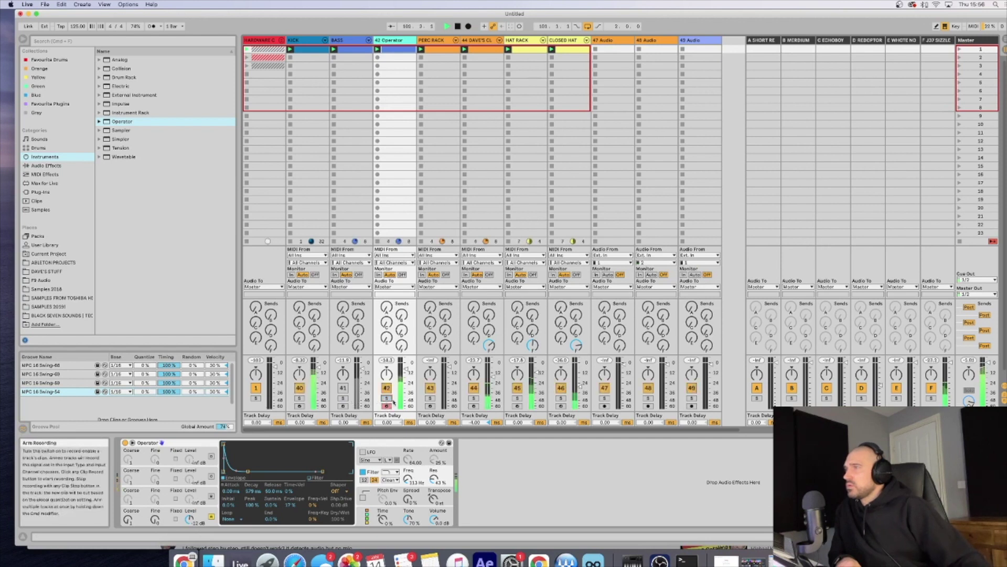
Solo the Operator track while stopping and restarting playback
key(space)
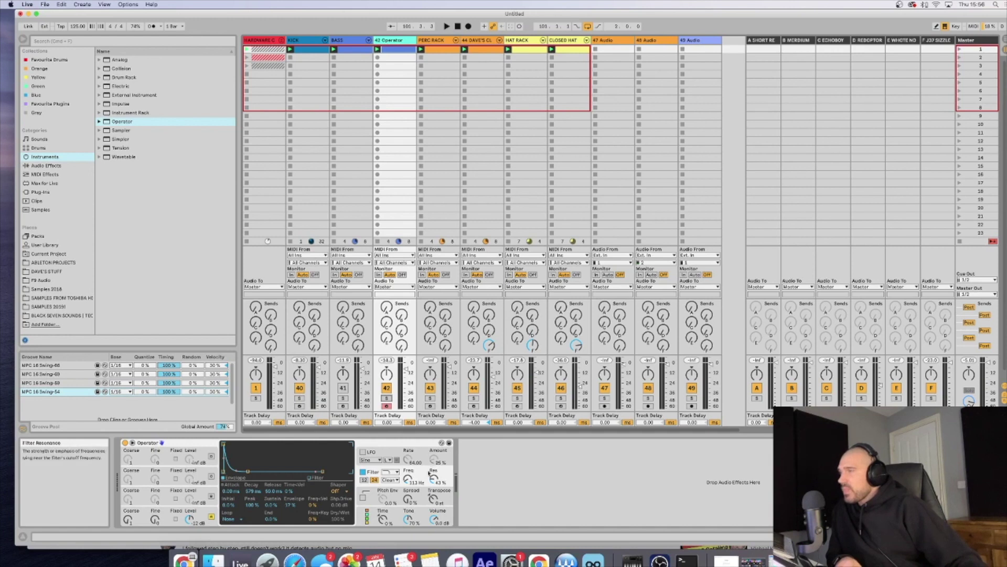
key(space)
click(387, 399)
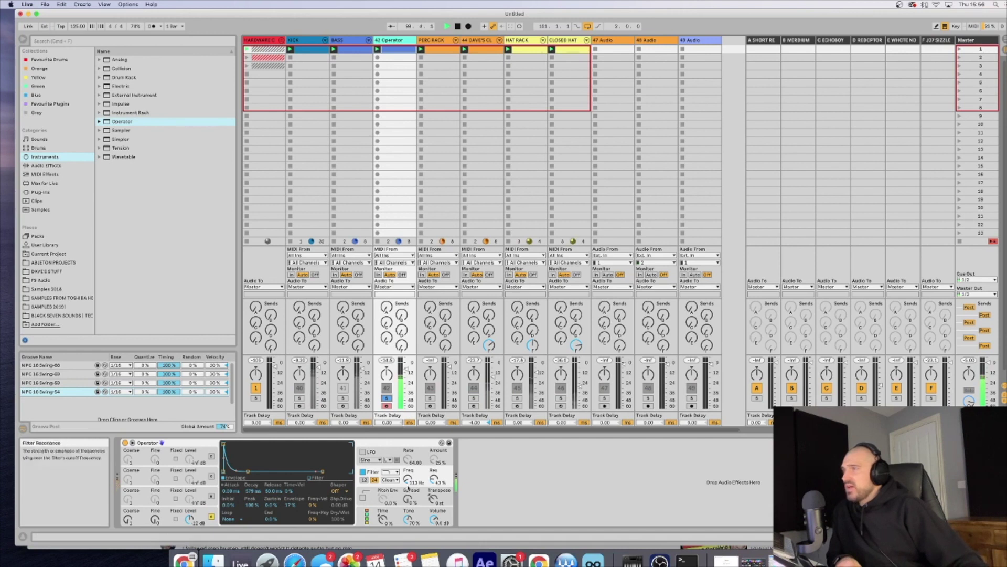
key(space)
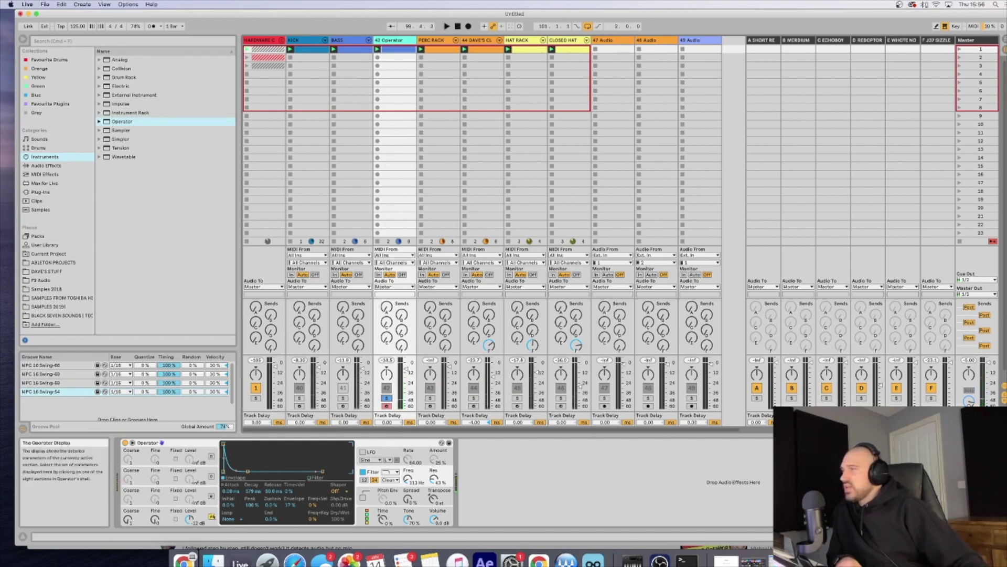
key(space)
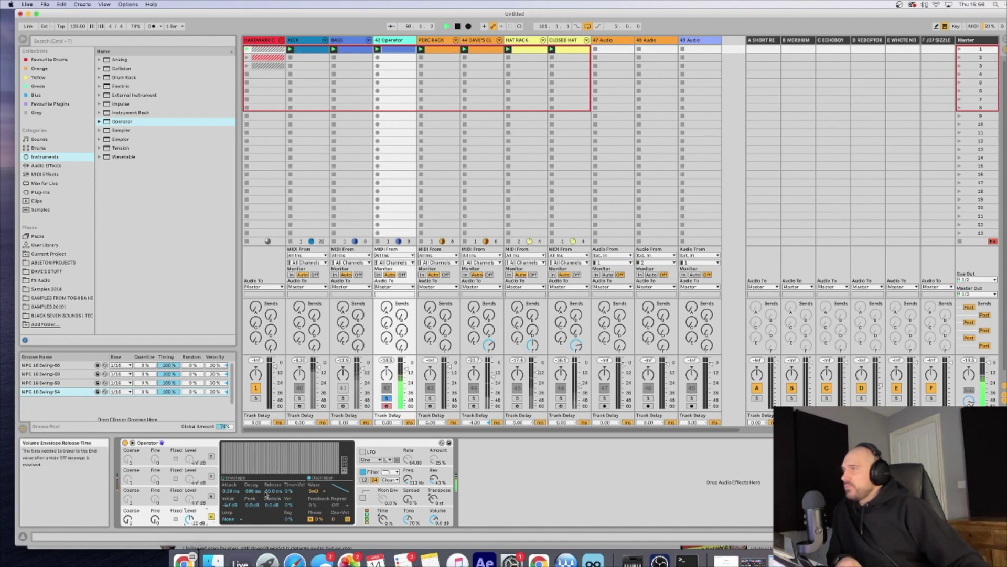
Lengthen the envelope release to about 54 ms and decay to about 728 ms, auditioning the soloed Operator
drag(265, 491, 268, 492)
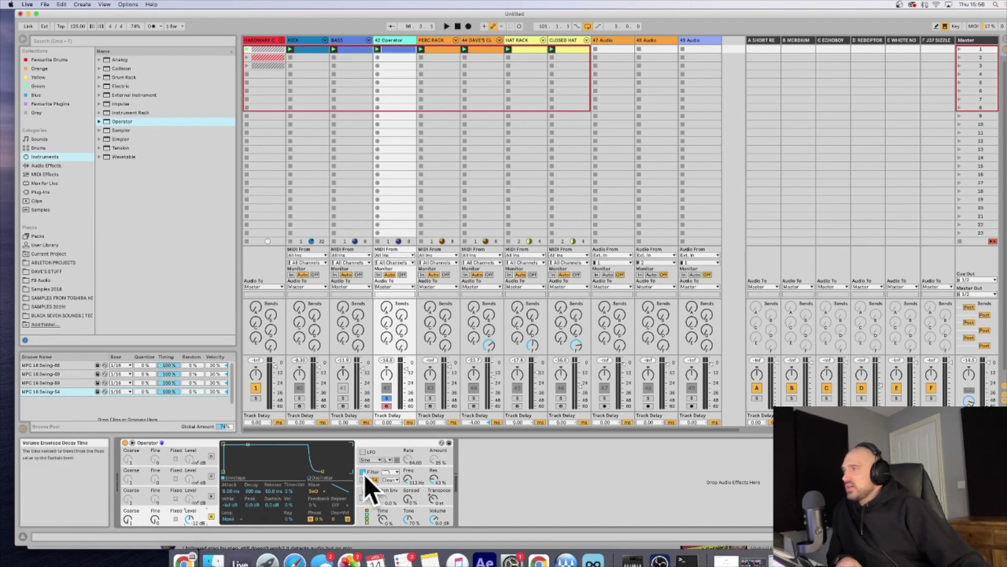
drag(281, 442, 252, 445)
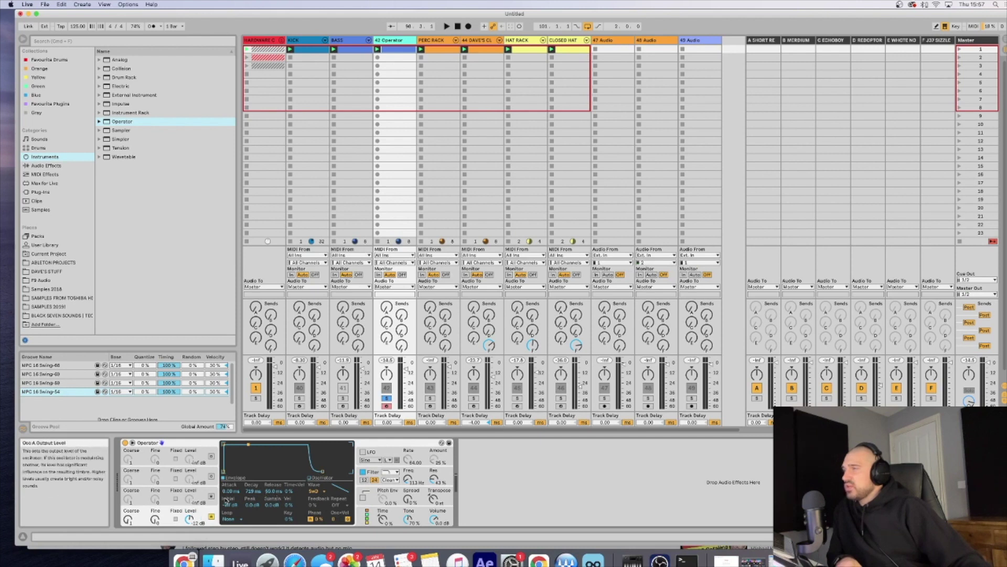
key(space)
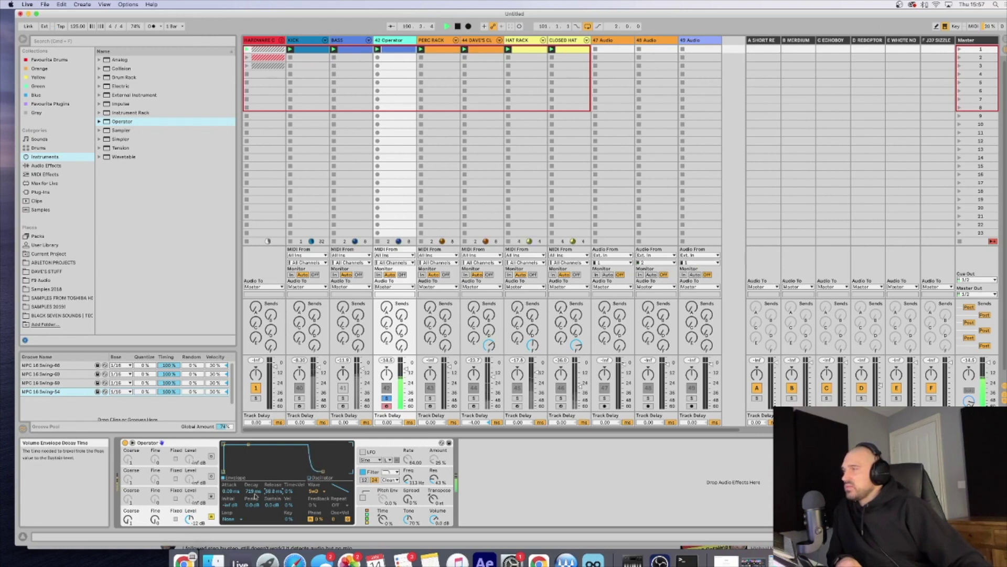
drag(267, 493, 277, 492)
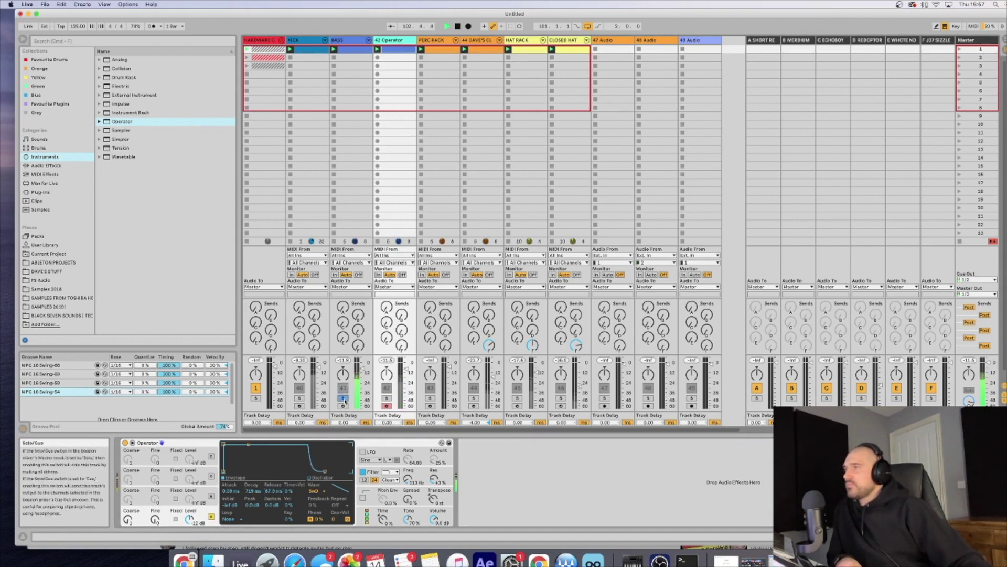
click(387, 395)
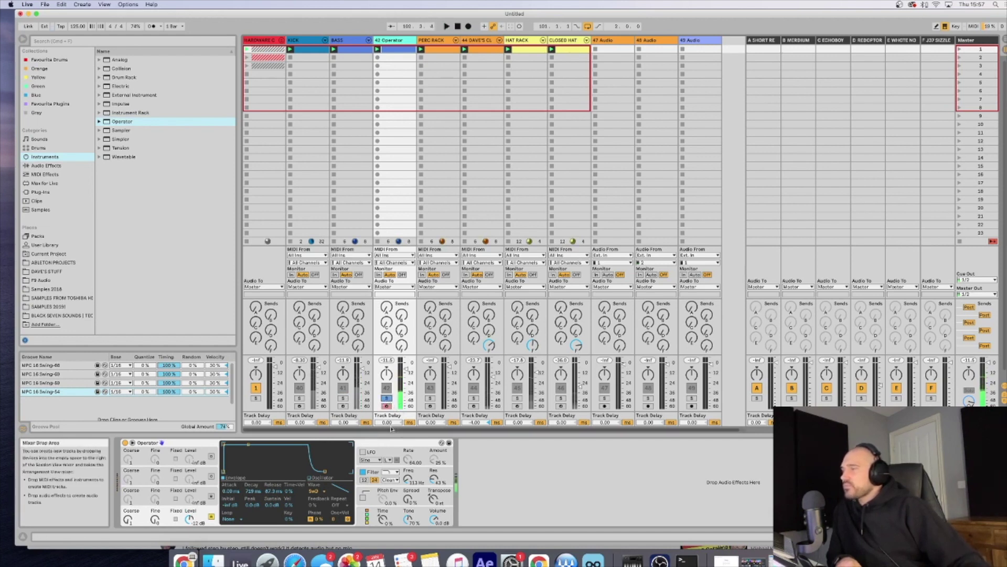
key(space)
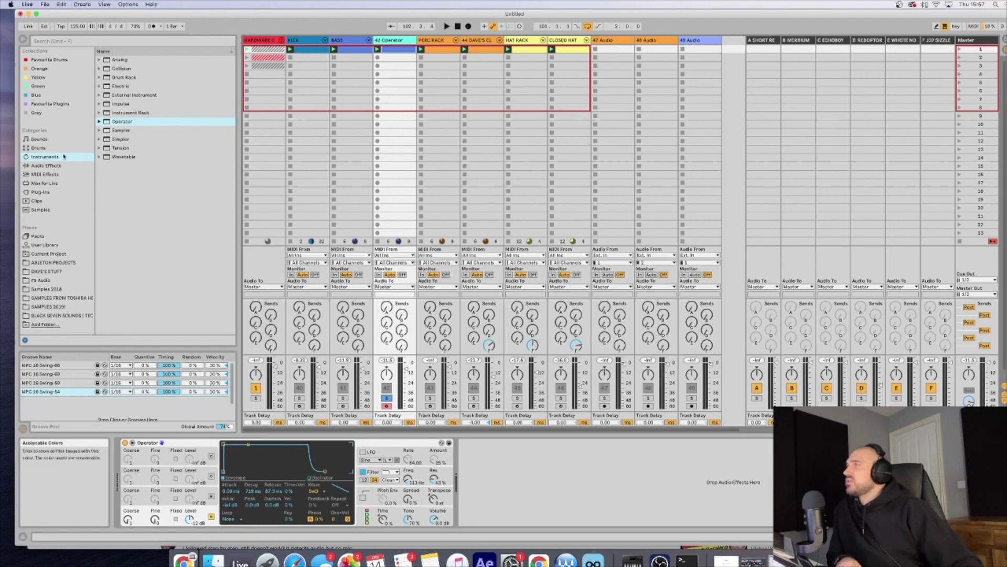
Load LFO Tool SideChain from Favourite Plugins onto Operator and pull the curve's start point down
click(50, 104)
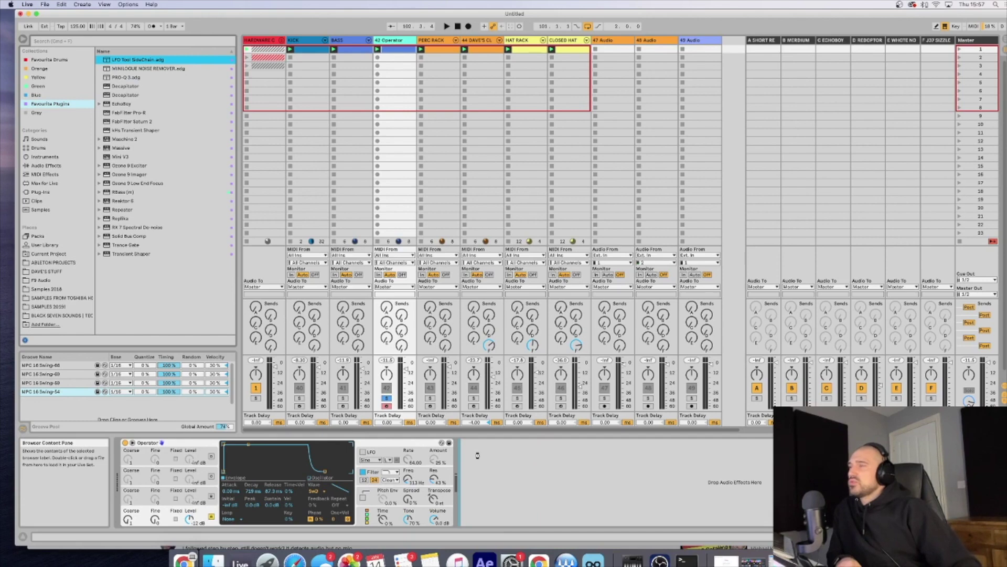
drag(479, 454, 479, 453)
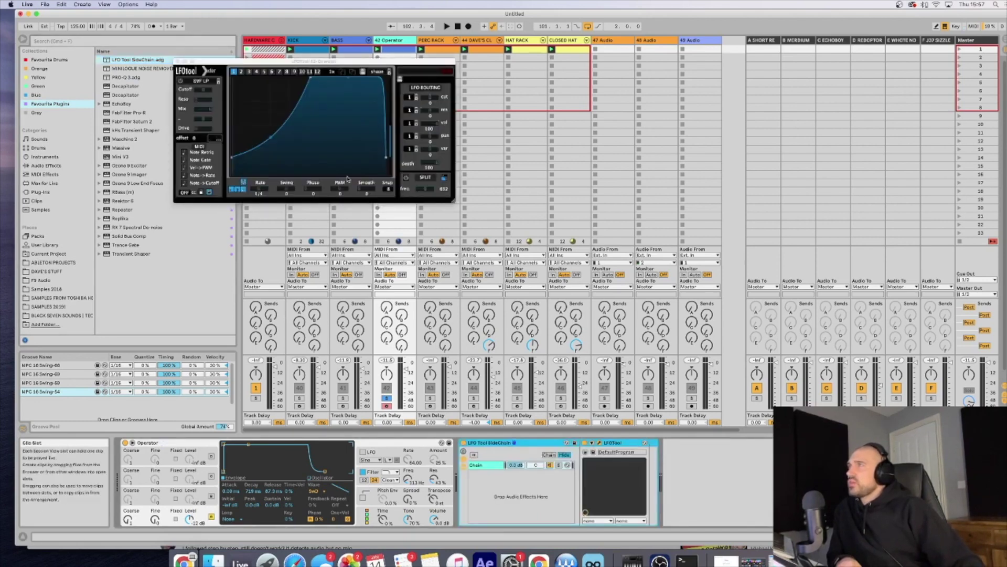
mouse_move(278, 62)
mouse_down()
mouse_move(628, 153)
mouse_move(558, 206)
mouse_up()
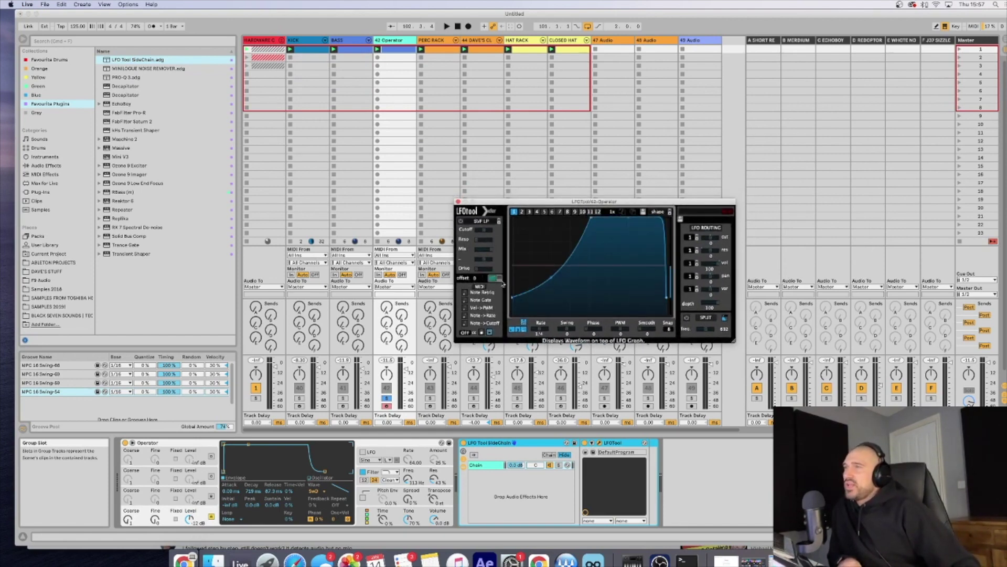
key(space)
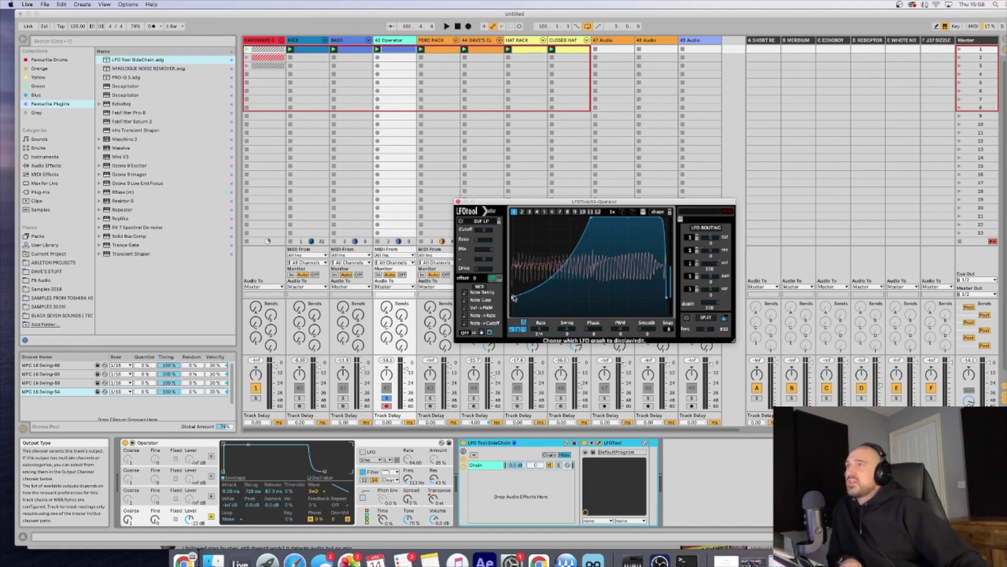
drag(514, 297, 517, 317)
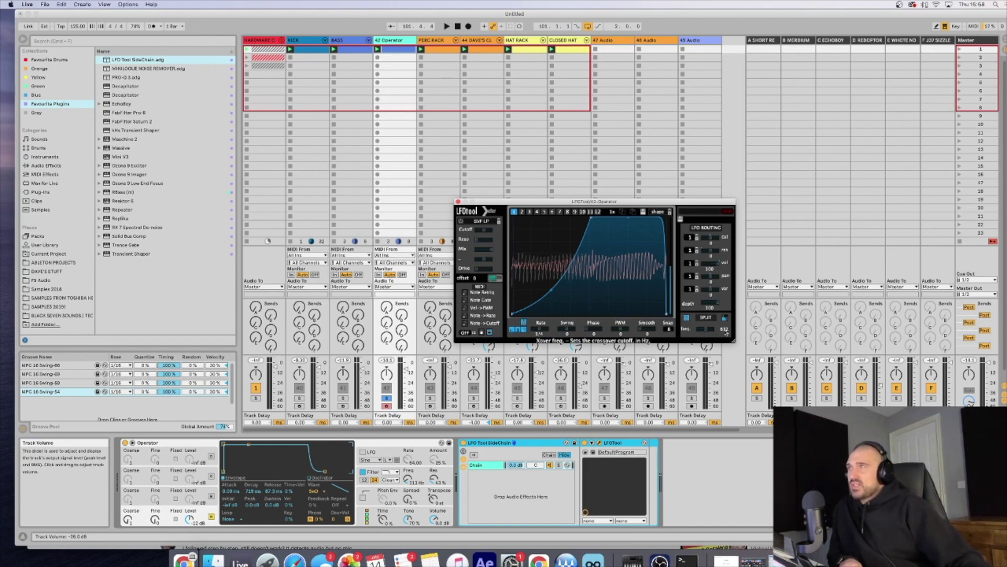
Load the PRO-Q 3 favourite preset onto the KICK track
click(310, 113)
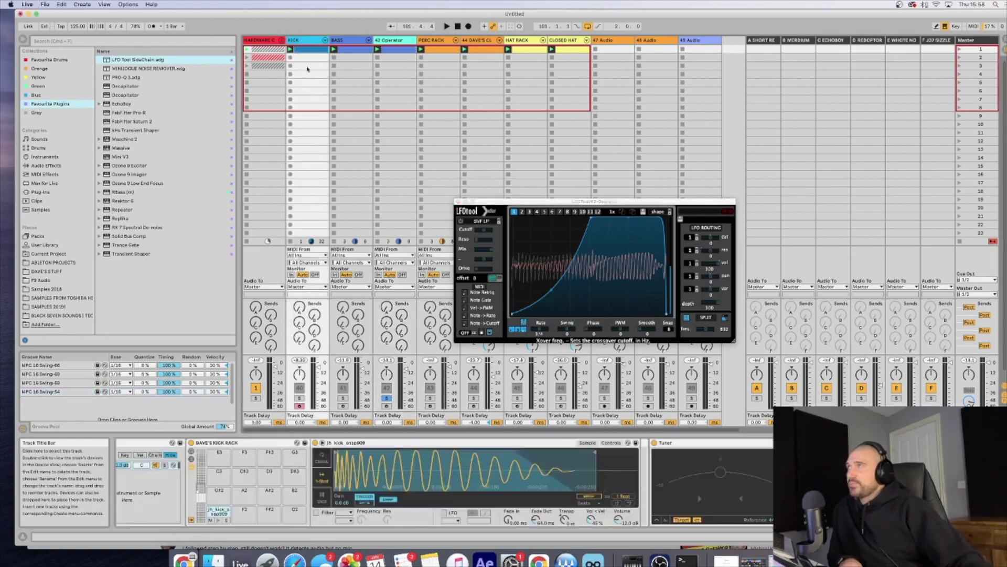
click(122, 455)
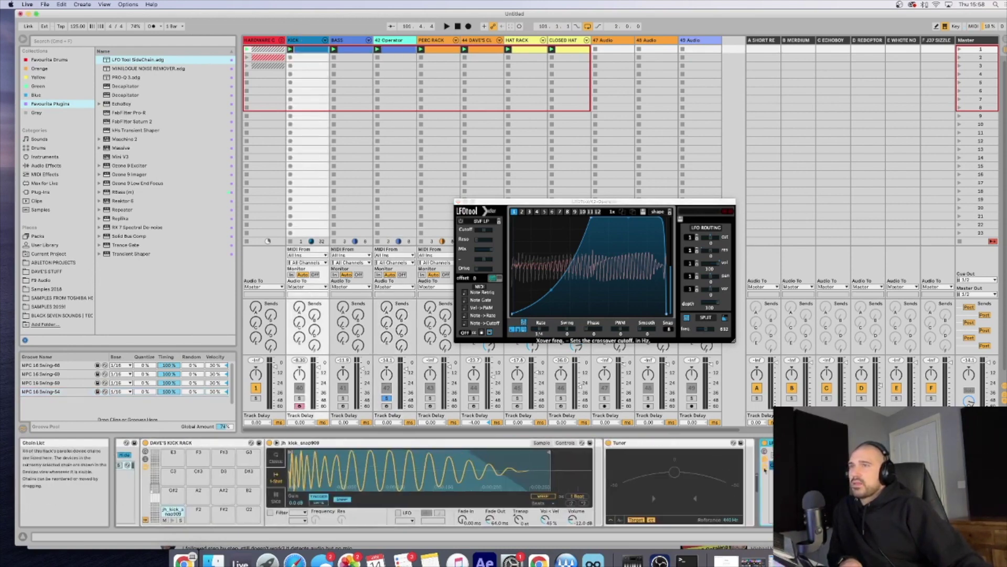
click(130, 78)
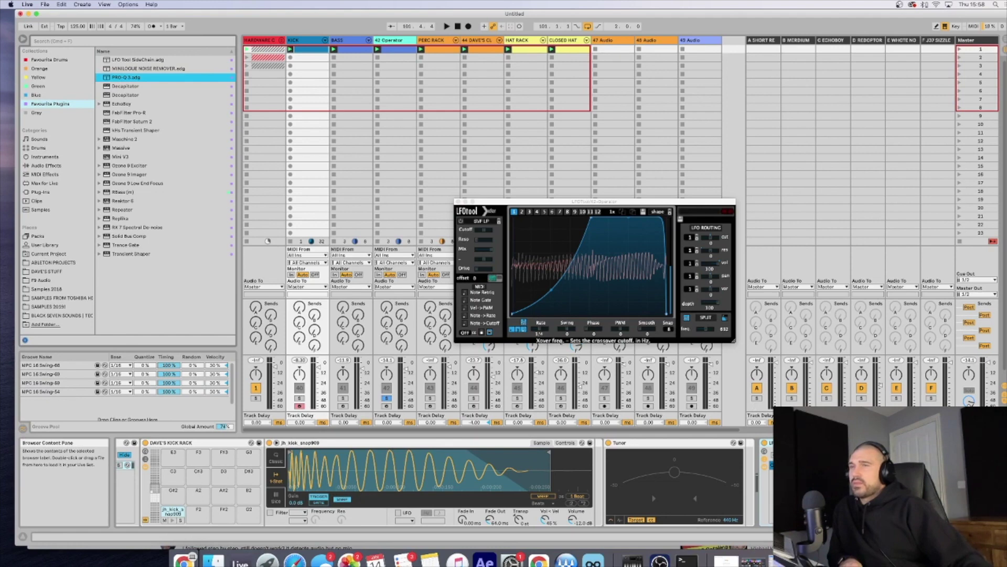
key(Return)
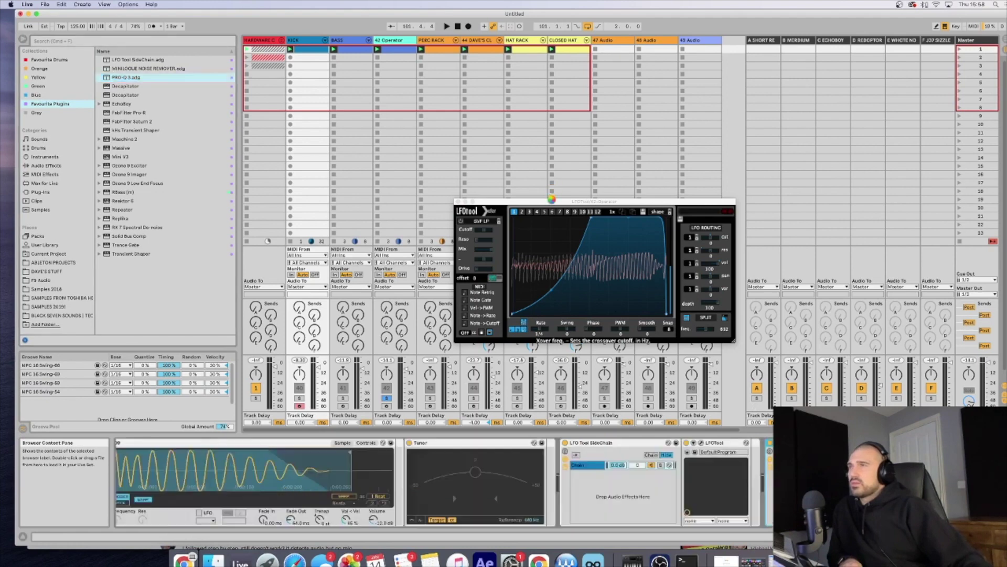
Arrange the Pro-Q 3 window at upper left and LFO Tool over the mixer
mouse_move(553, 203)
mouse_down()
mouse_move(338, 318)
mouse_move(764, 267)
mouse_up()
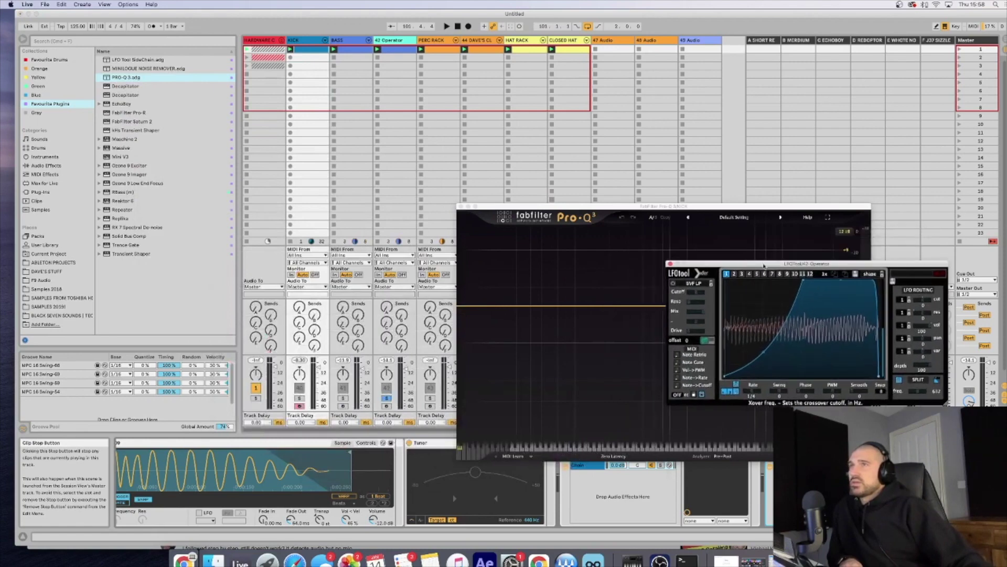
drag(618, 209, 232, 81)
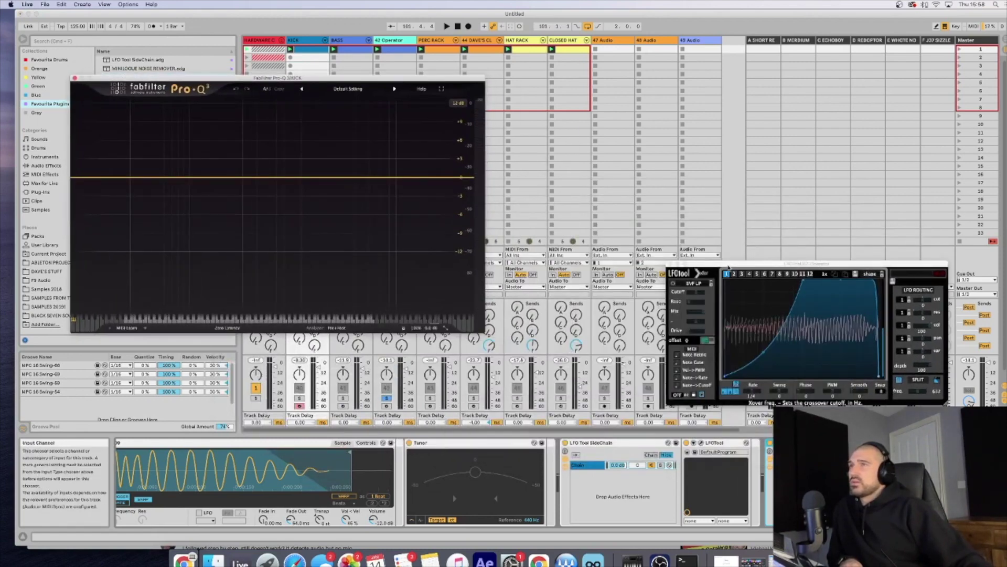
drag(728, 268, 559, 209)
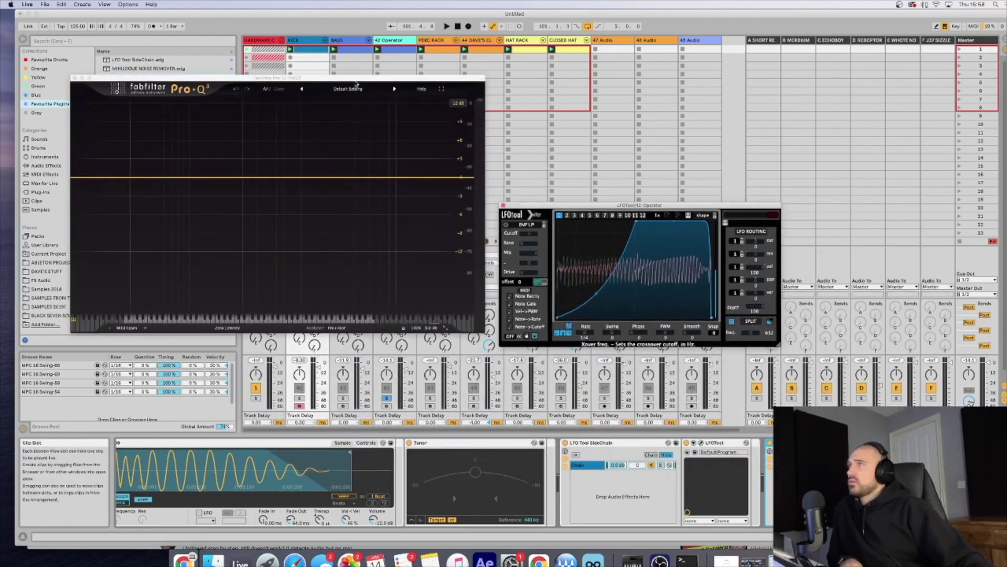
drag(341, 81, 347, 121)
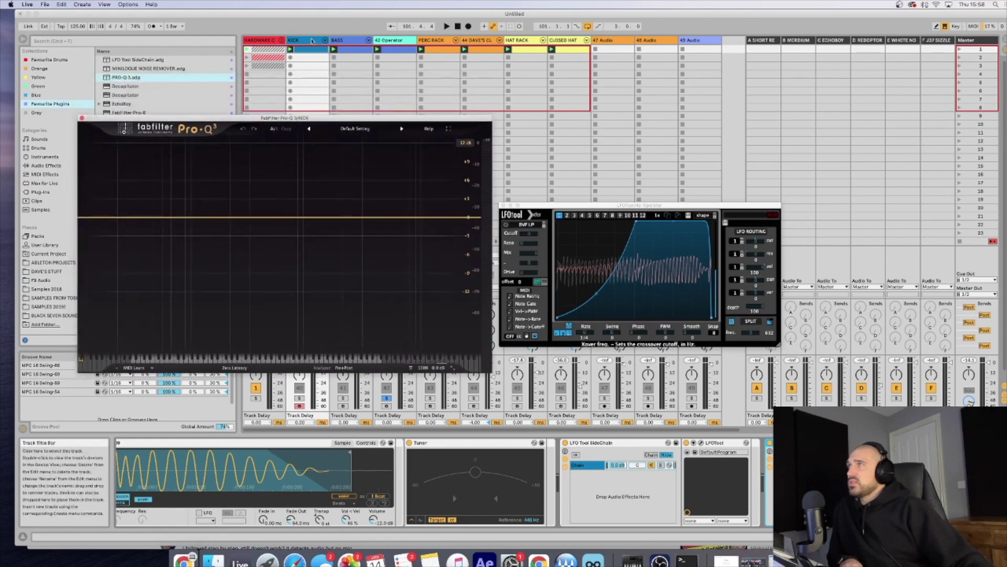
Play the song, add an EQ band to the kick, then stop playback and close Pro-Q 3
key(space)
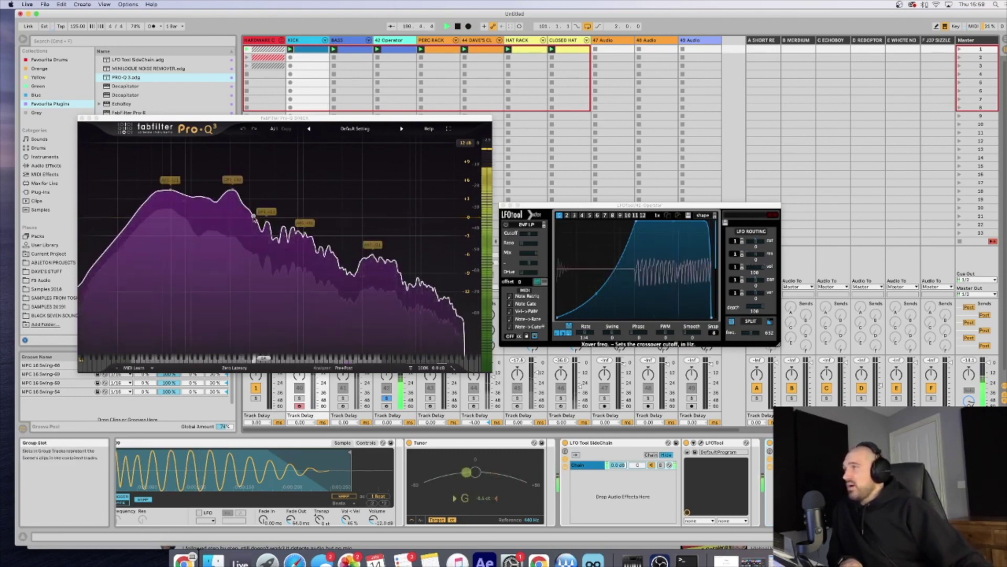
click(254, 218)
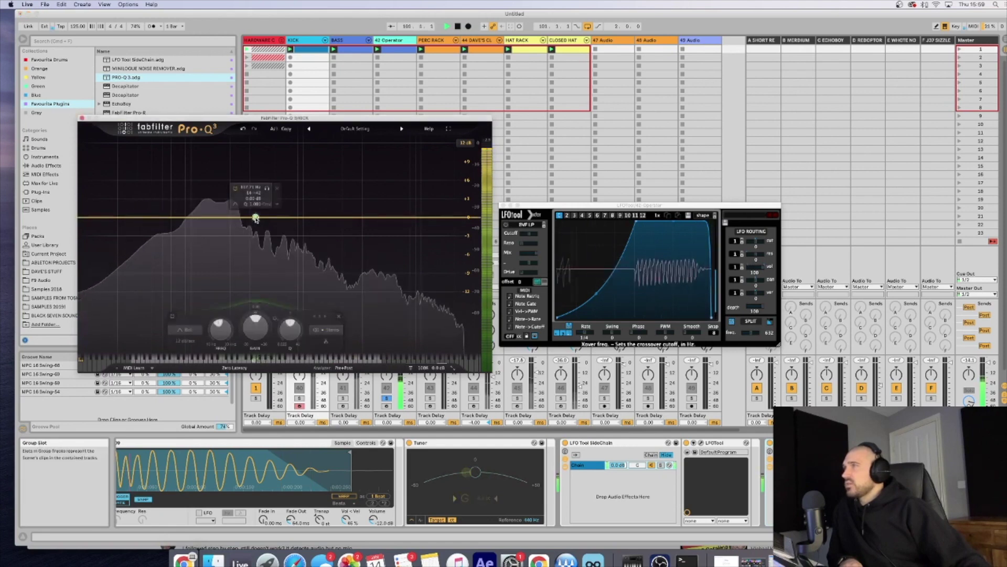
mouse_move(255, 217)
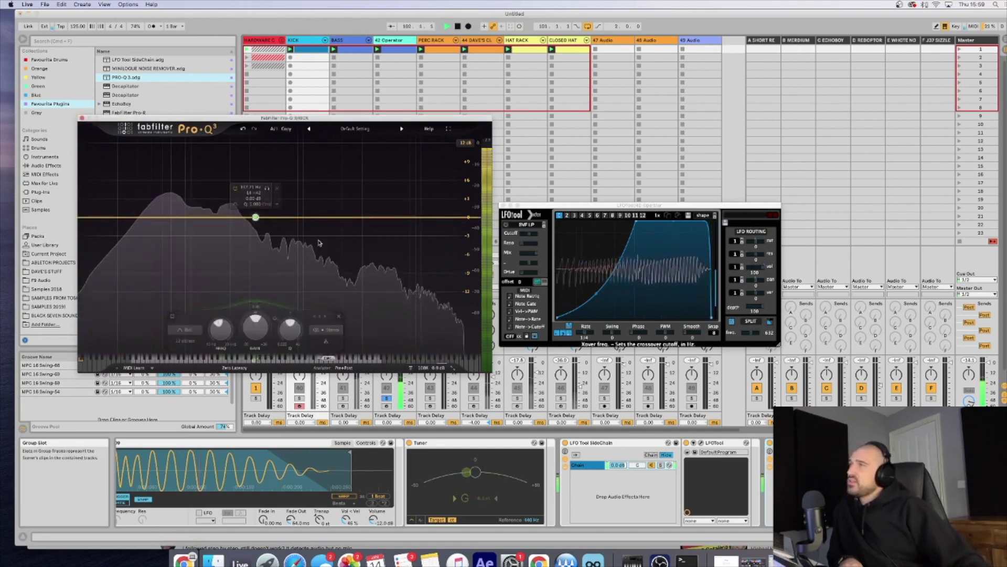
click(753, 335)
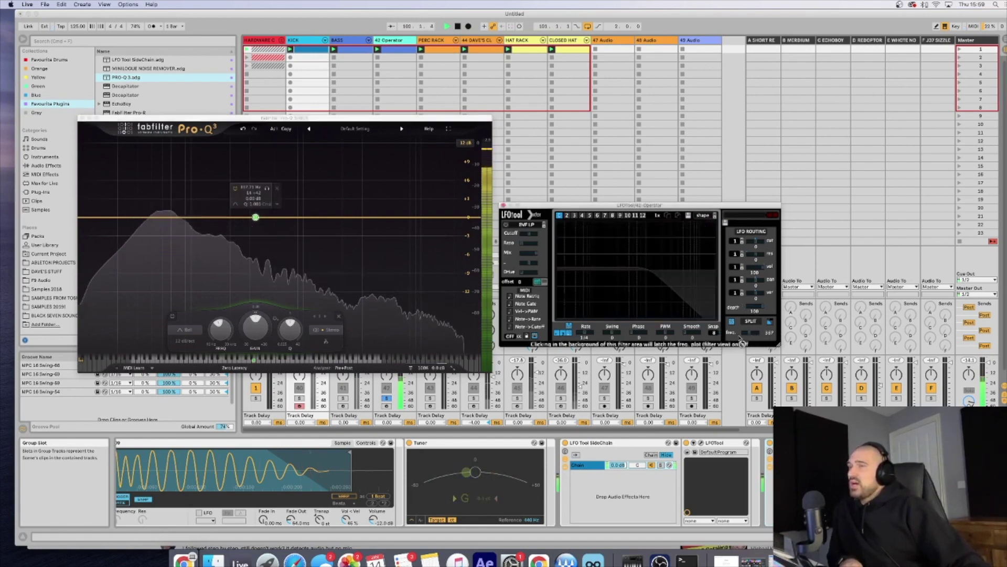
key(space)
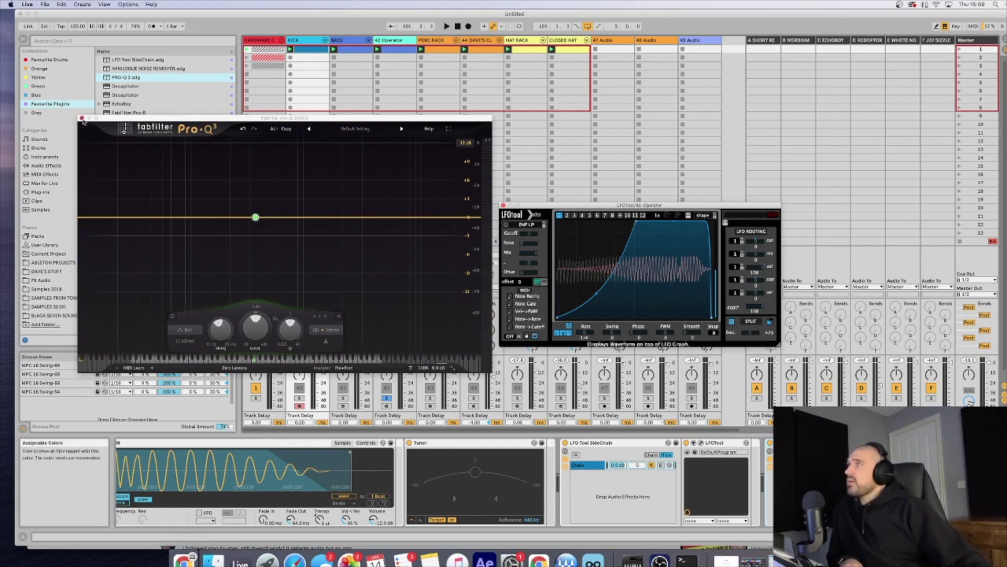
click(81, 119)
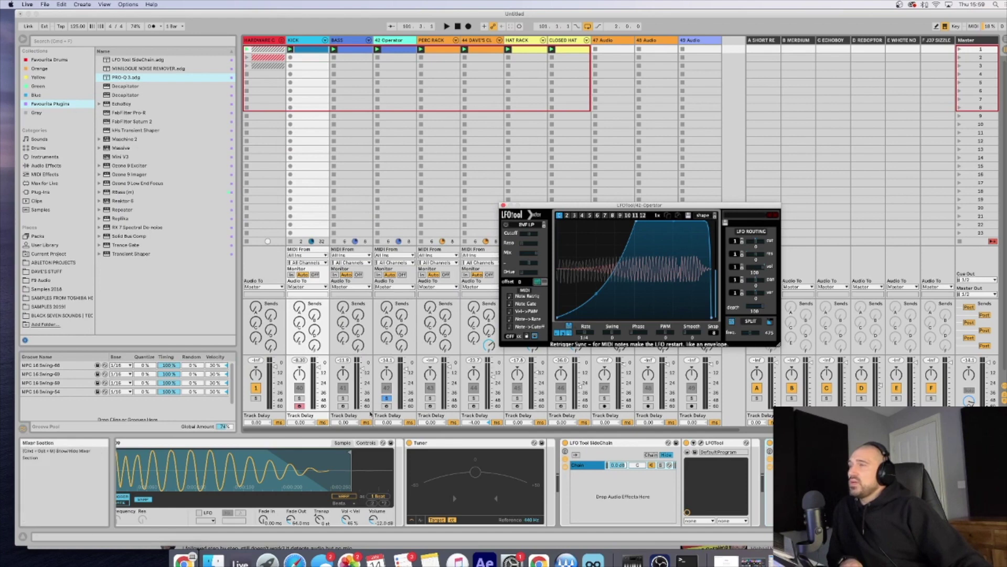
With the song playing, enable SPLIT in the Operator LFOTool and move its window lower
key(space)
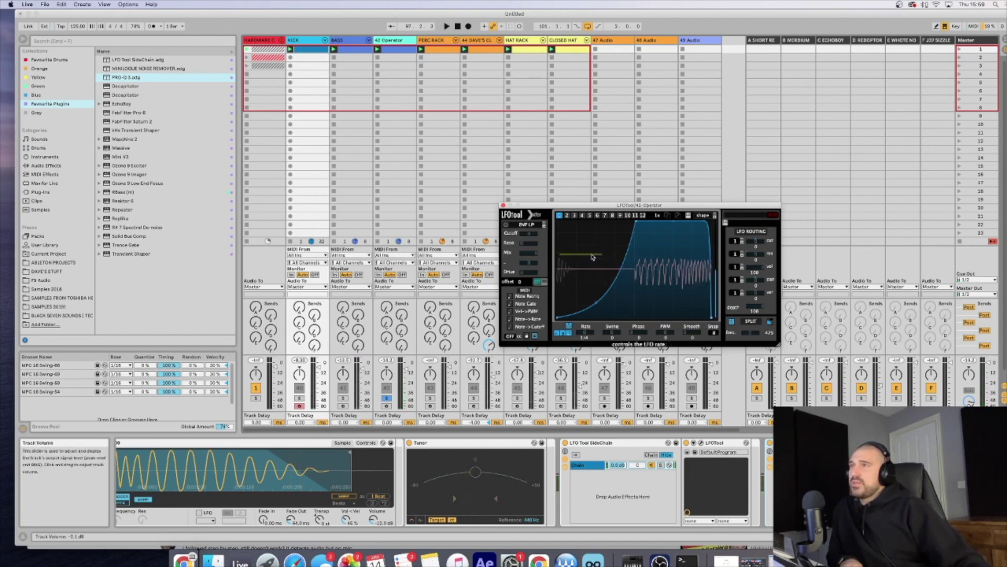
key(space)
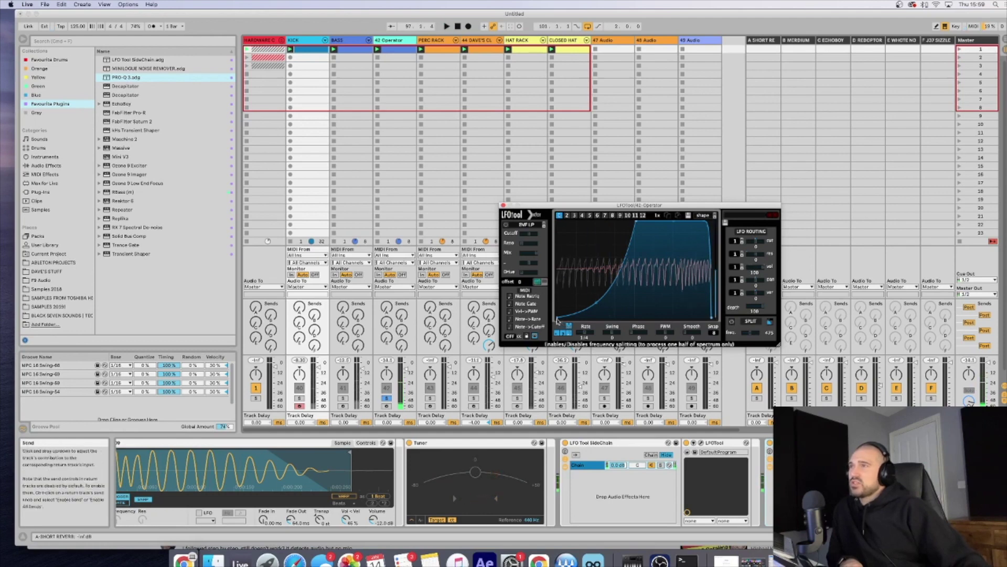
click(744, 325)
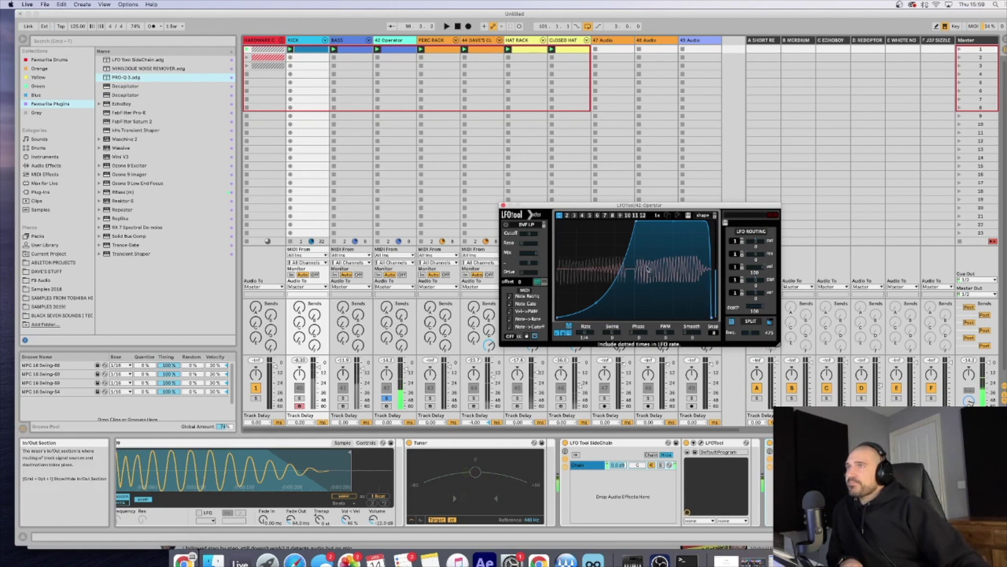
drag(590, 209, 579, 269)
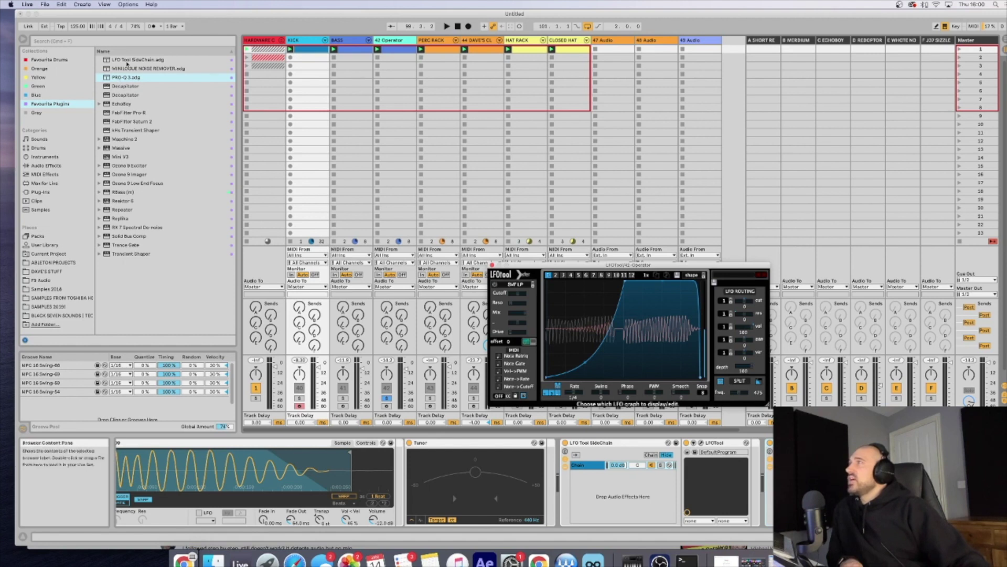
click(133, 60)
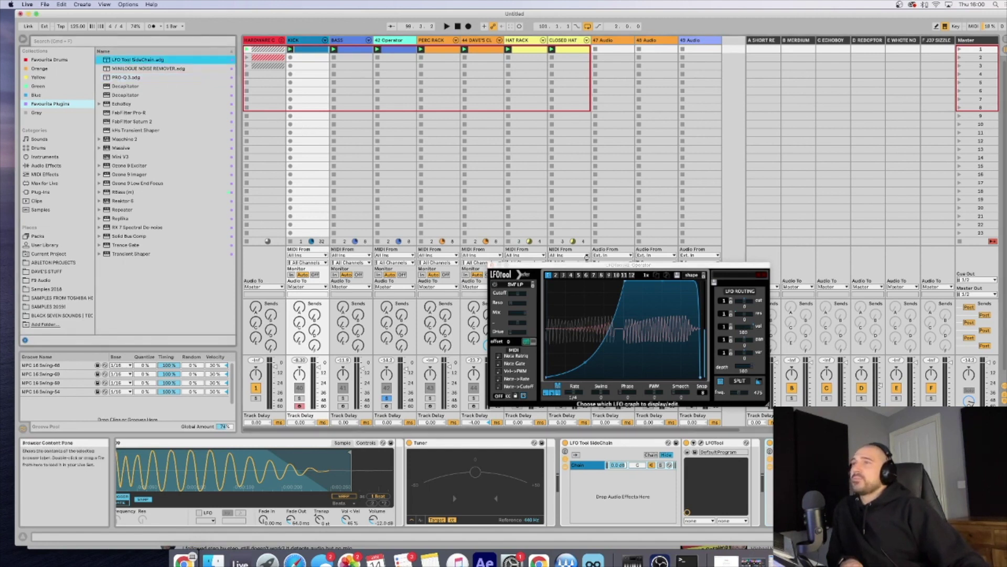
Load LFO Tool SideChain.adg onto KICK, start playback, and reposition its window
double_click(133, 61)
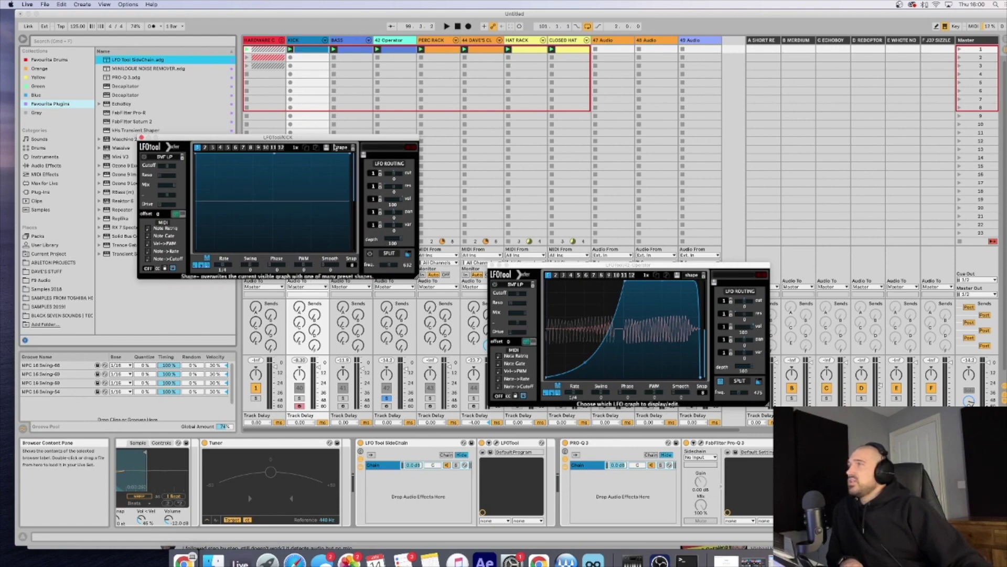
key(space)
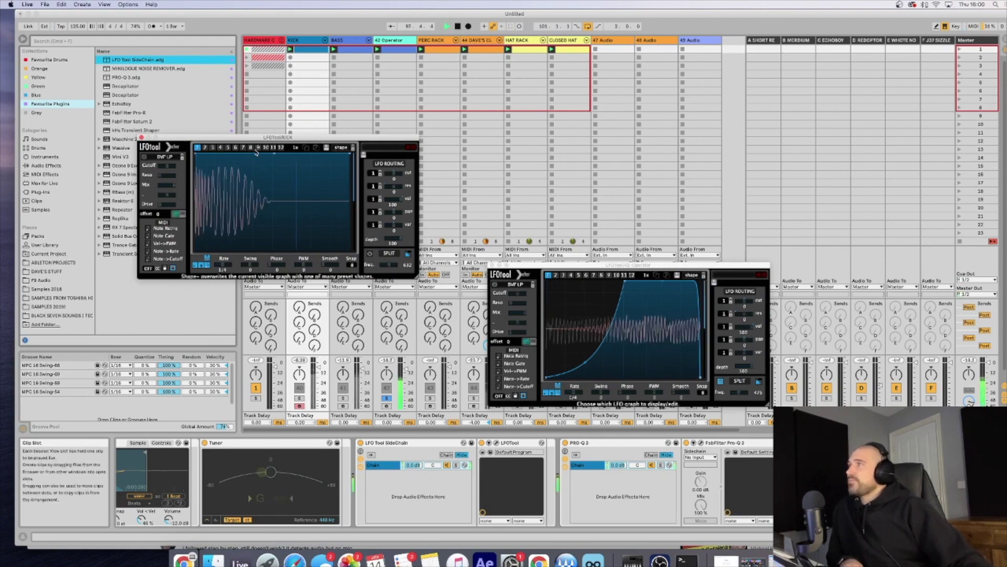
drag(256, 139, 273, 216)
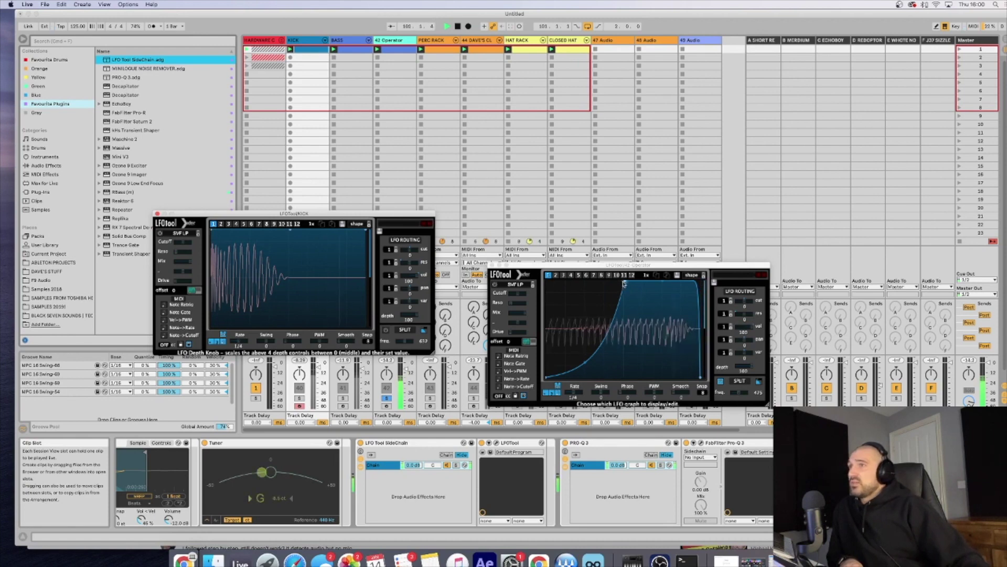
Bend the Operator LFOTool curve into a steeper exponential rise and close both LFOTool windows
drag(621, 284, 607, 279)
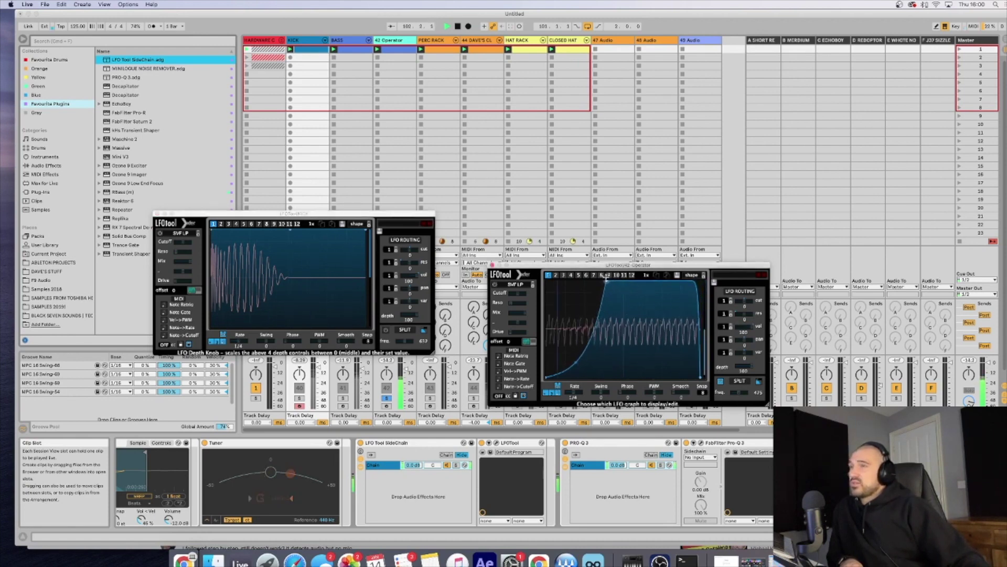
mouse_move(581, 330)
mouse_down()
mouse_move(576, 368)
mouse_move(570, 354)
mouse_up()
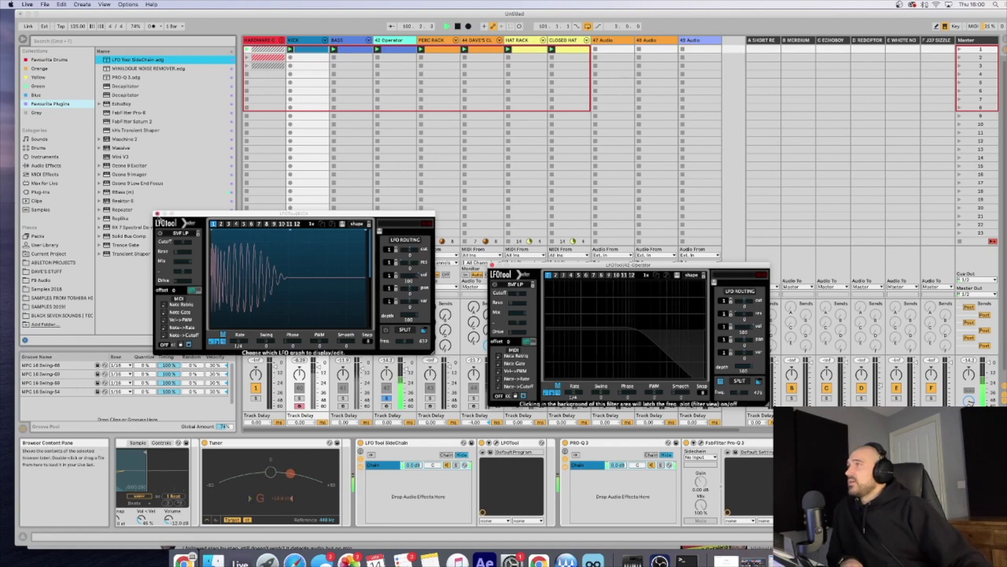
click(157, 214)
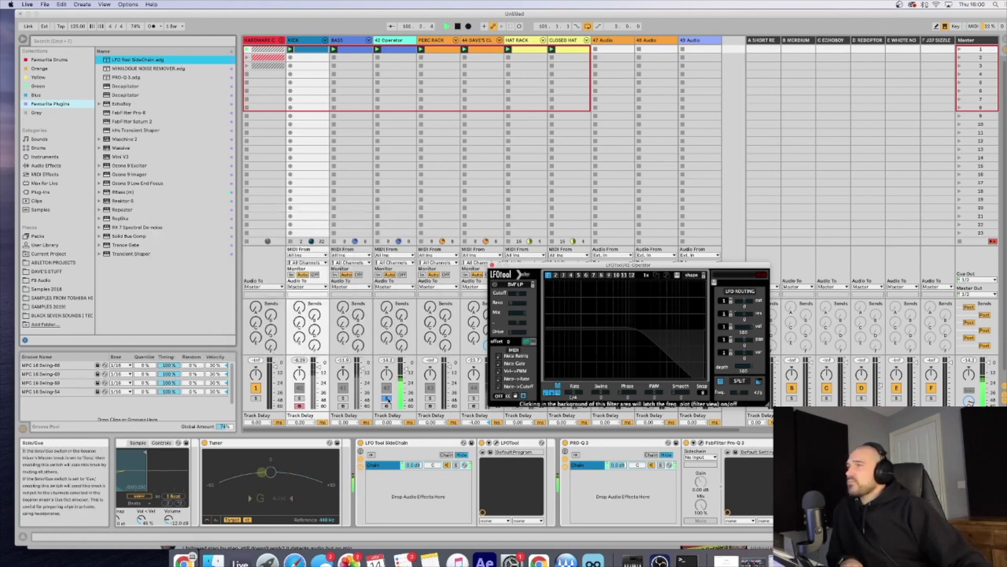
click(493, 268)
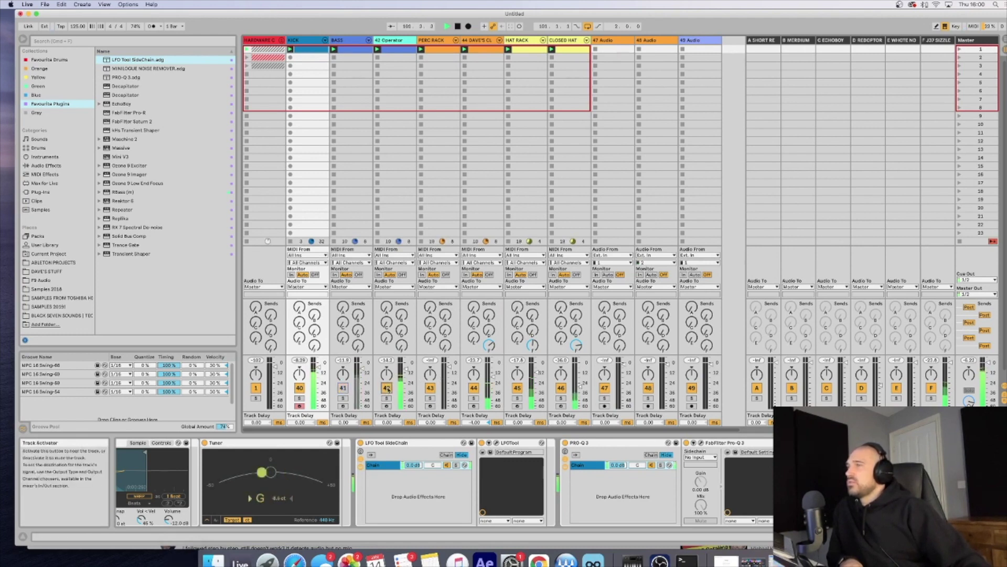
Stop playback, group the 42 Operator device into an Instrument Rack, and show its macros
key(space)
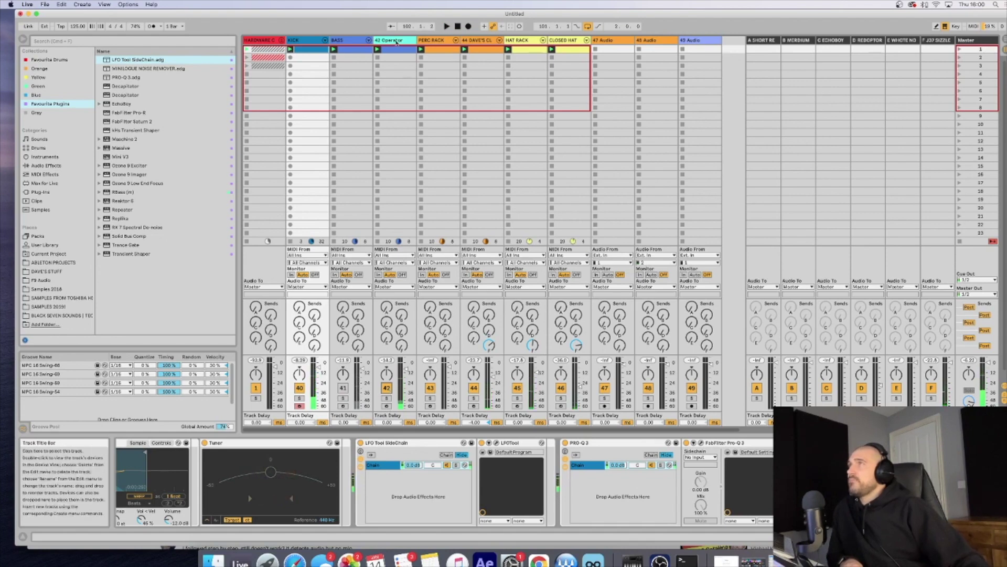
click(395, 43)
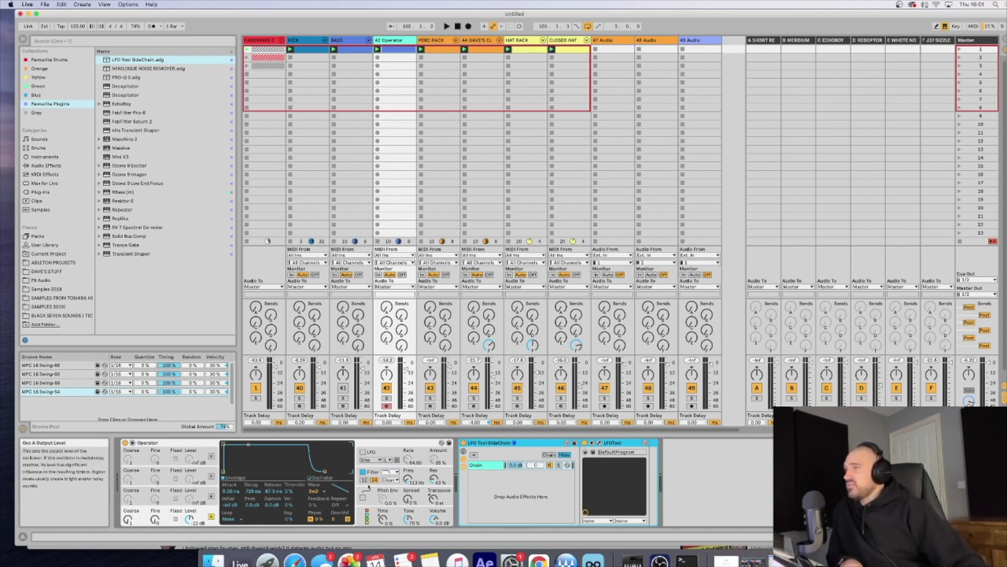
click(187, 446)
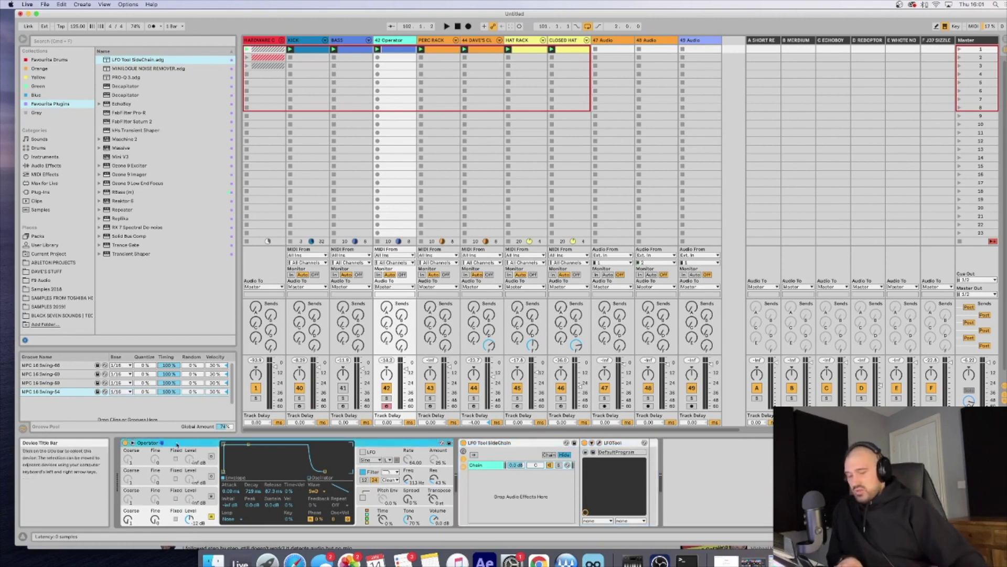
key(super+g)
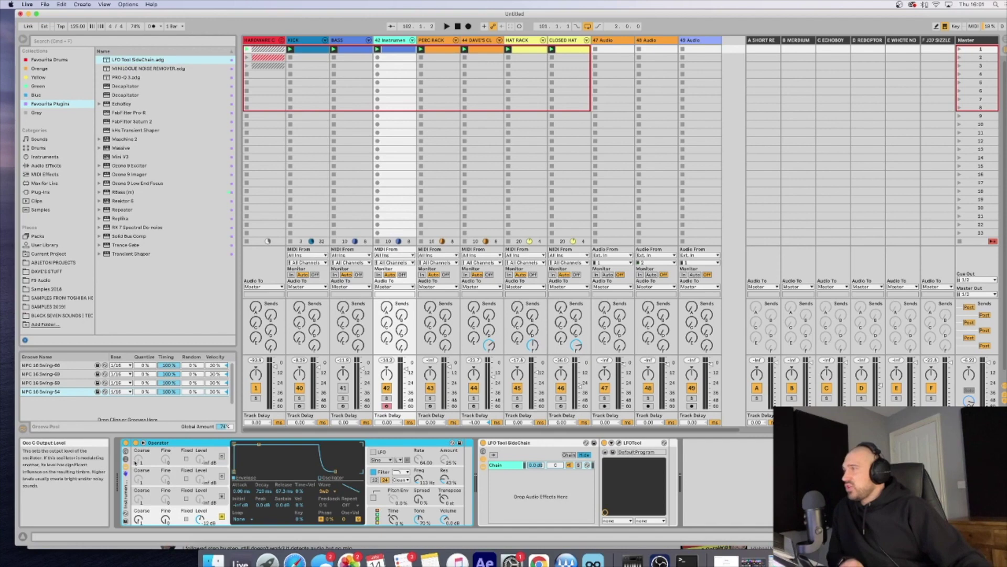
click(125, 452)
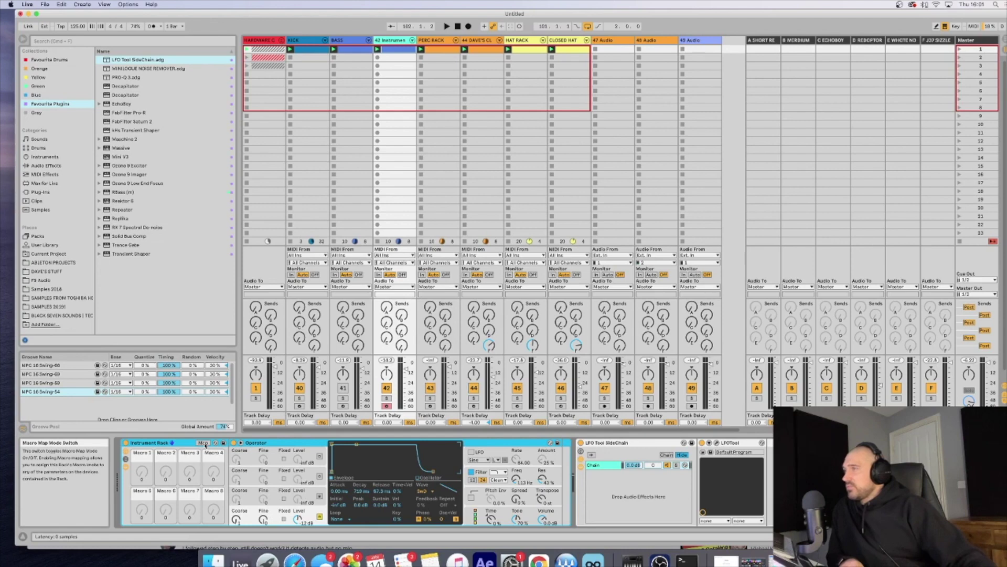
Map Operator's filter envelope amount to the rack's Macro 1
click(203, 444)
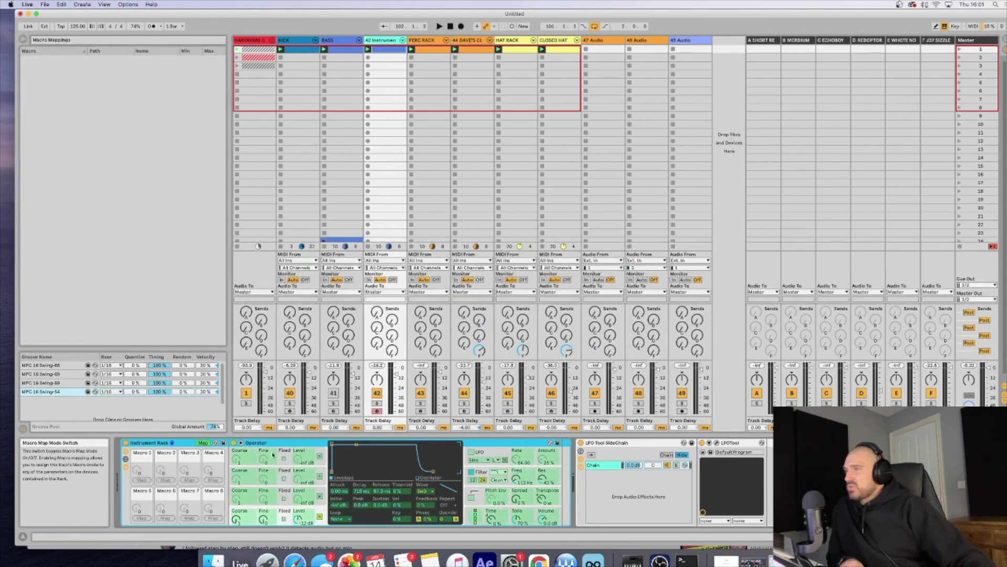
key(Escape)
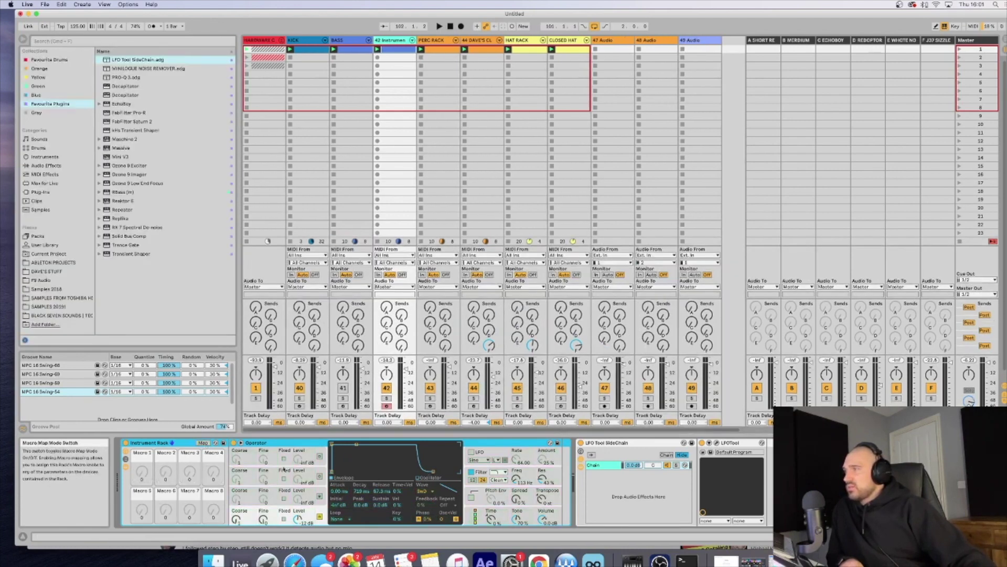
click(536, 478)
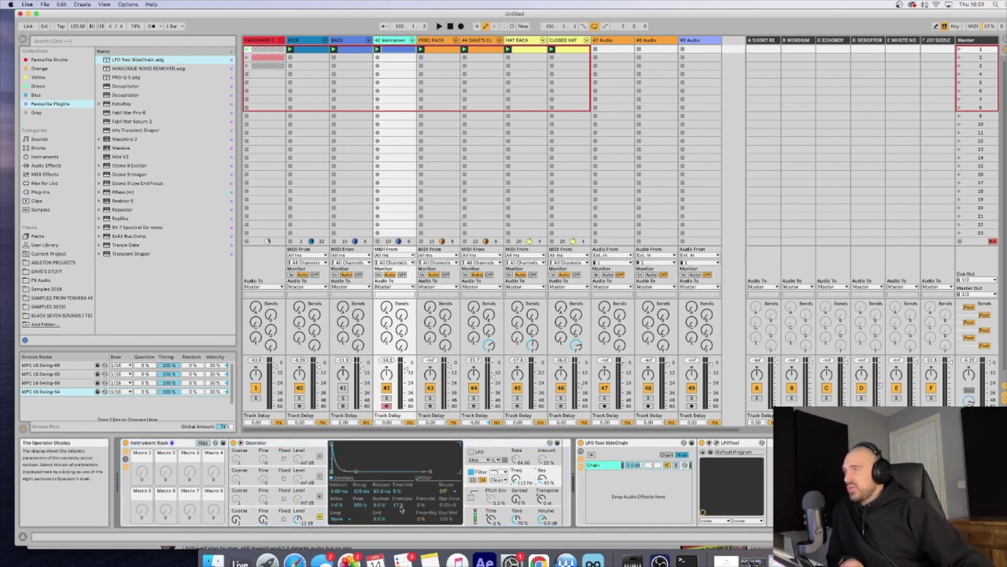
key(super+m)
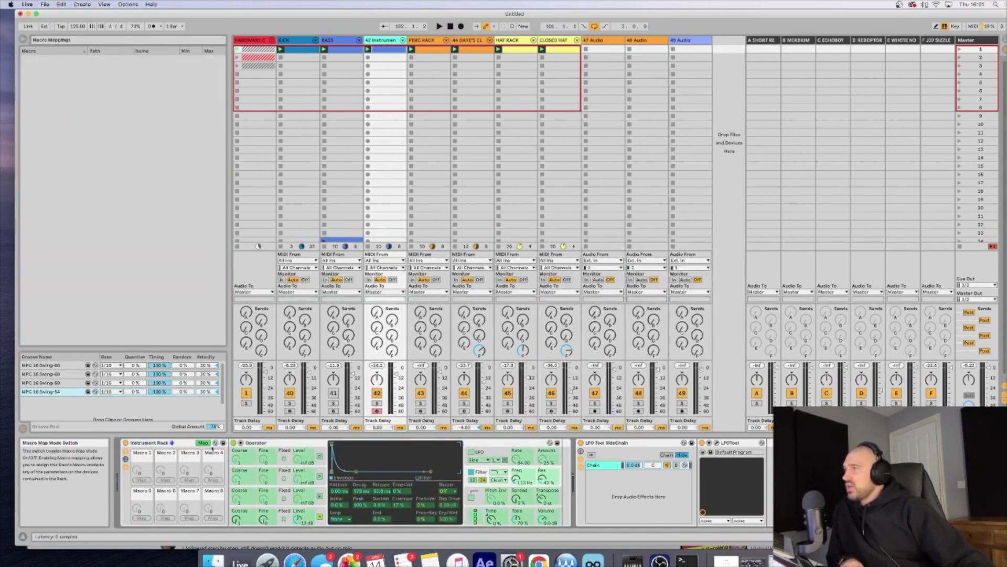
click(397, 510)
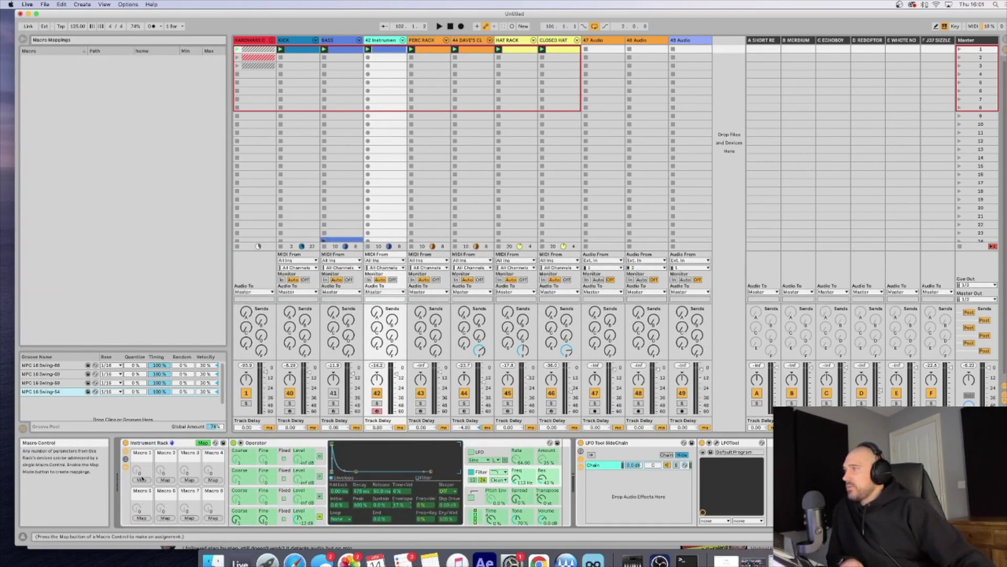
click(140, 479)
click(203, 443)
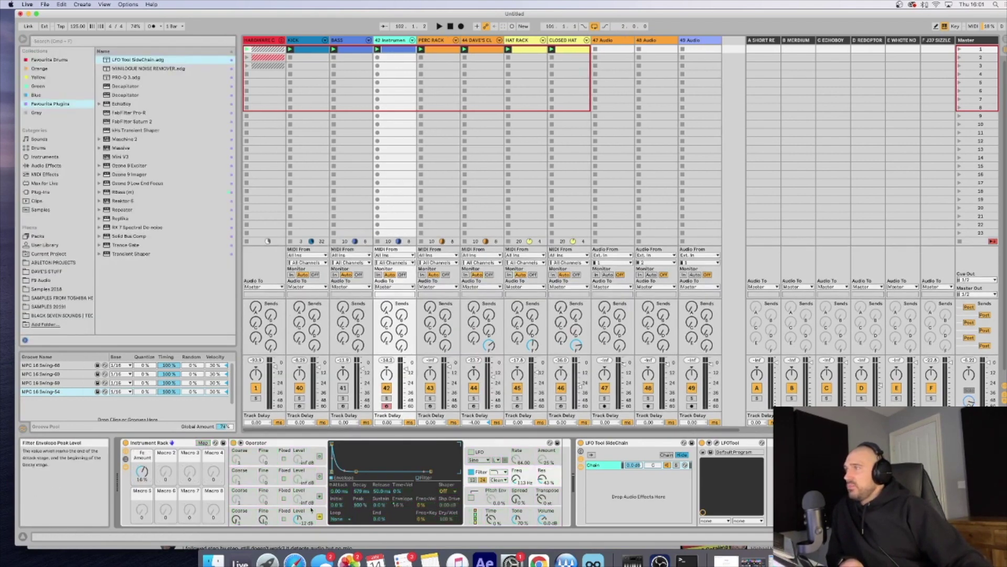
Audition the bass while raising the Fe Amount macro, then stop playback
key(space)
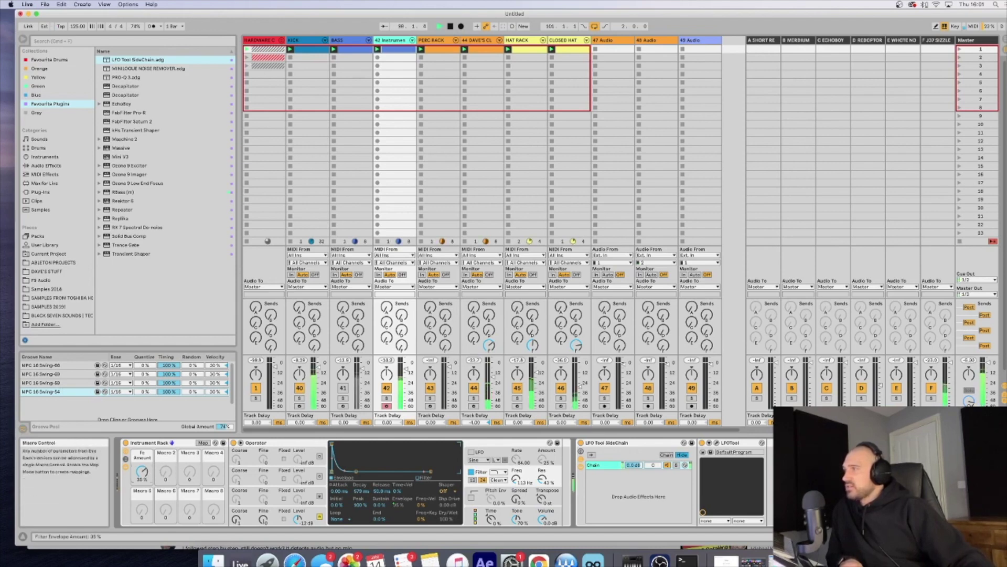
drag(142, 471, 142, 461)
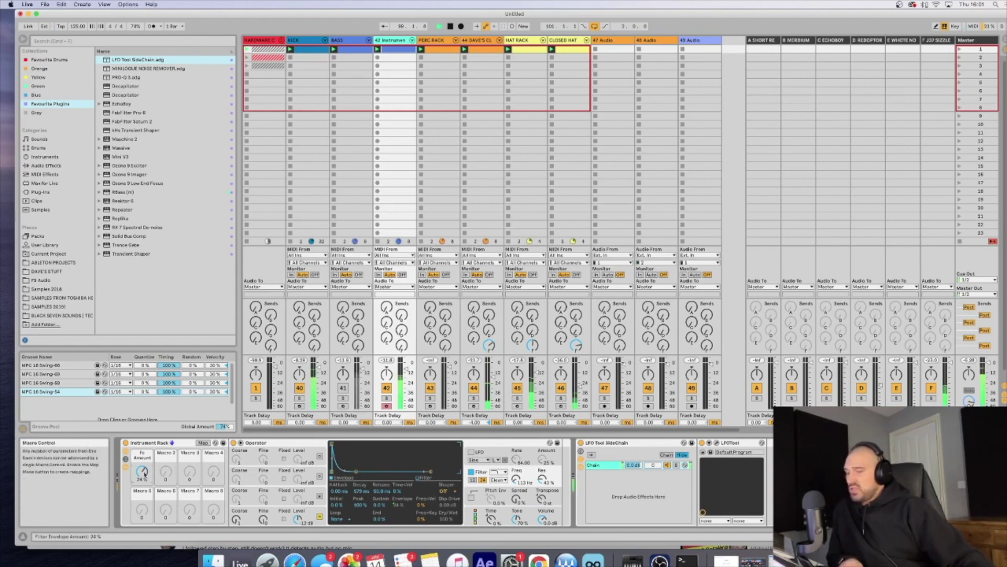
key(space)
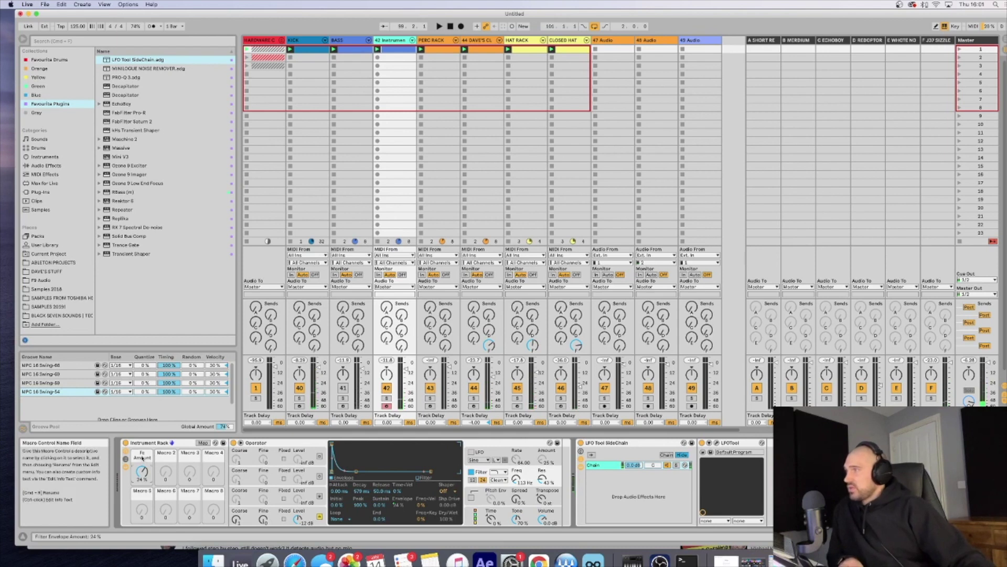
right_click(143, 458)
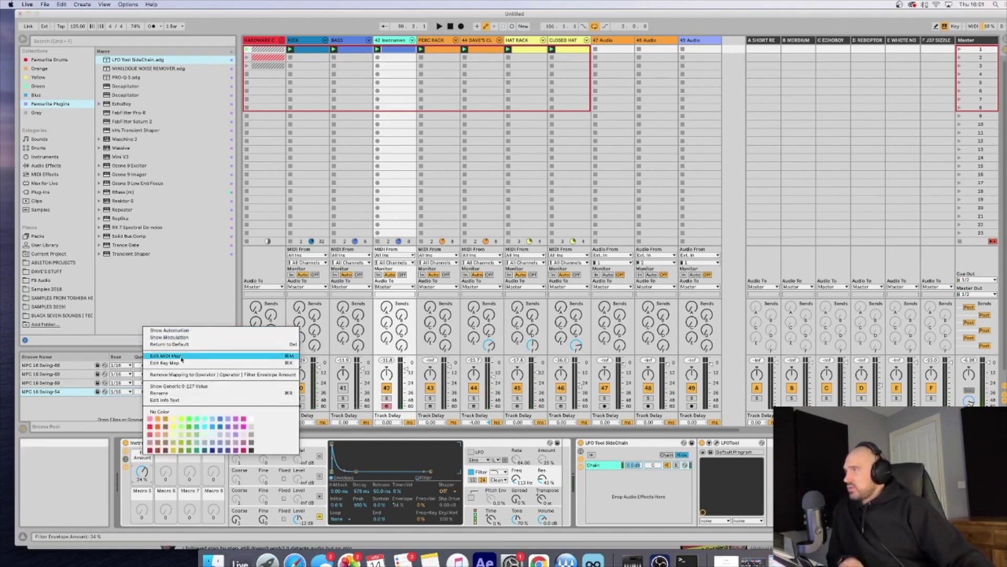
Rename the Fc Amount macro to PLUCK from its context menu
click(181, 393)
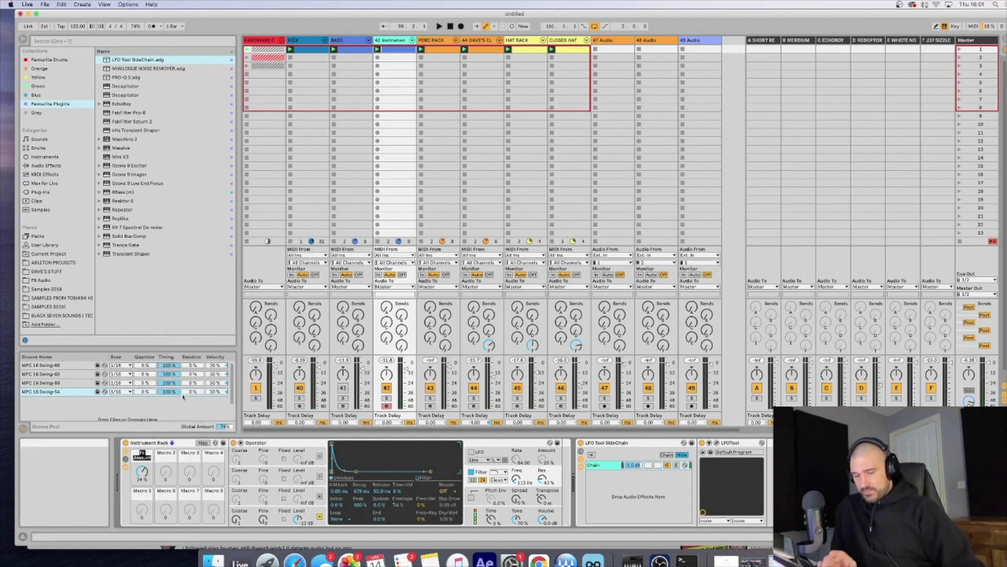
text(PLUCK)
key(Return)
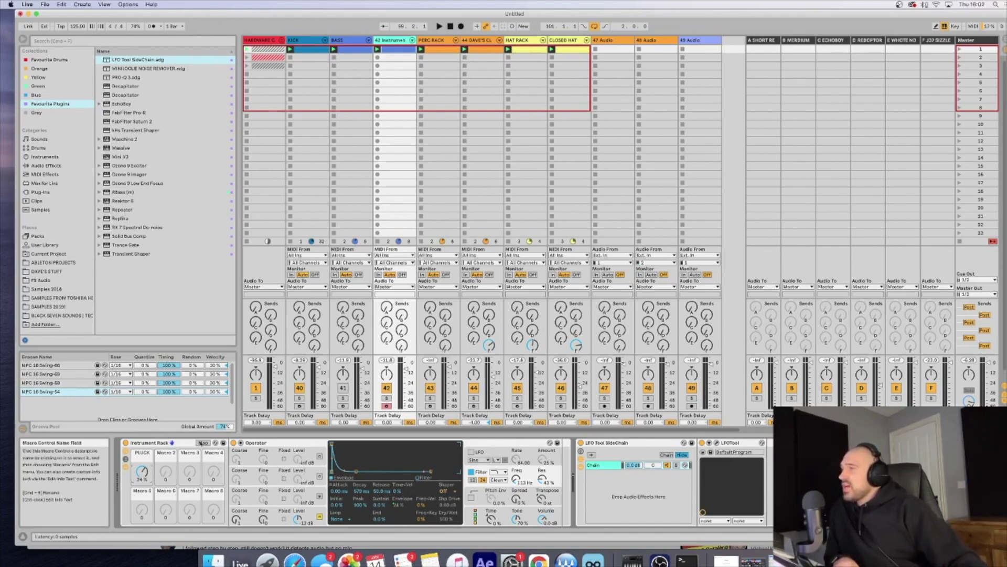
Audition the bass while fine-tuning the PLUCK macro amount
click(203, 444)
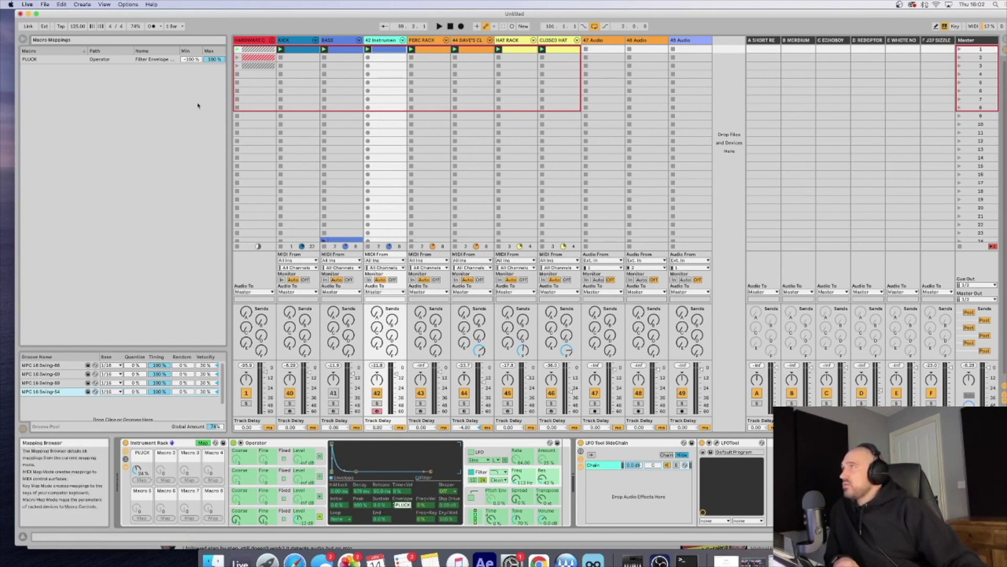
key(super+m)
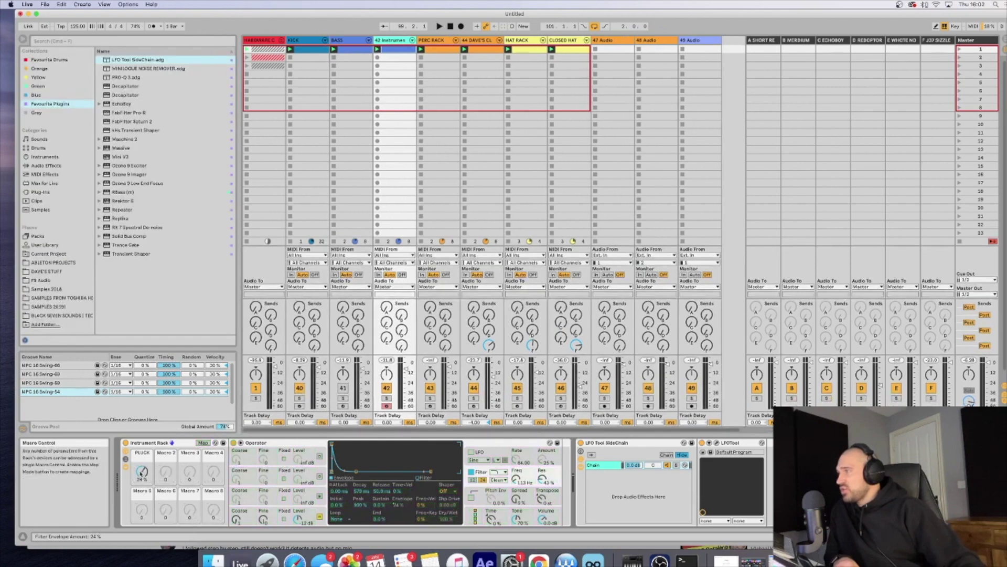
key(space)
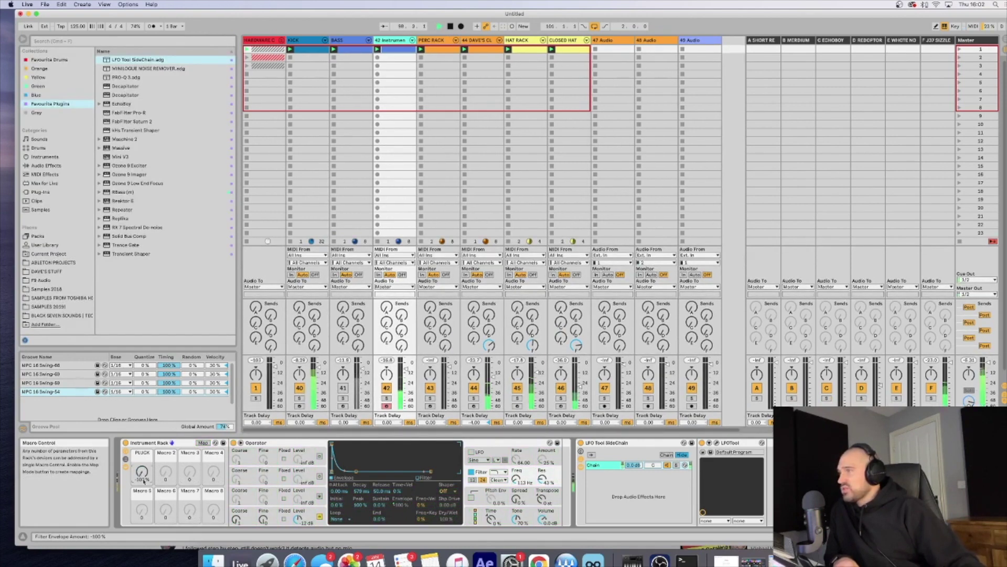
drag(142, 473, 142, 468)
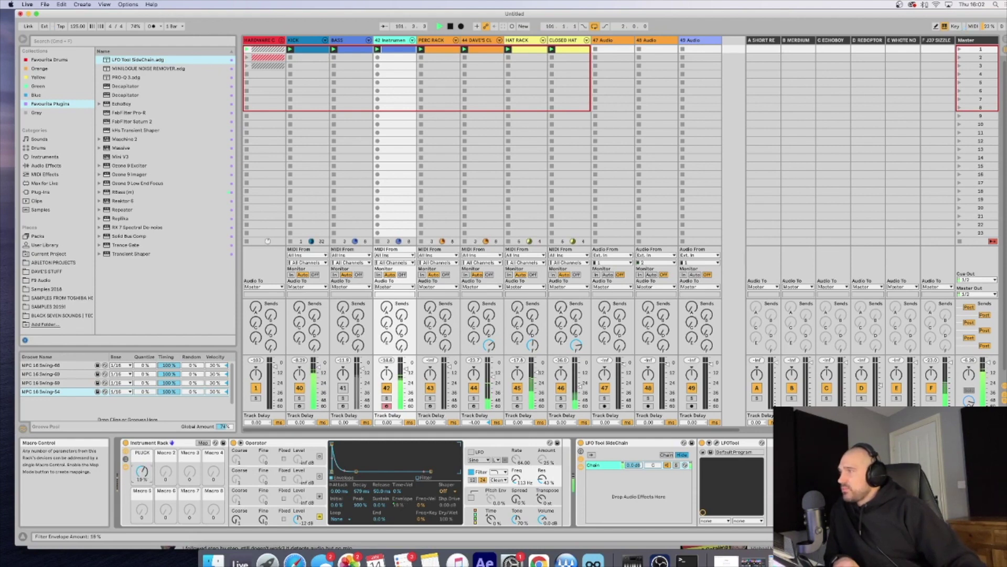
drag(142, 468, 143, 469)
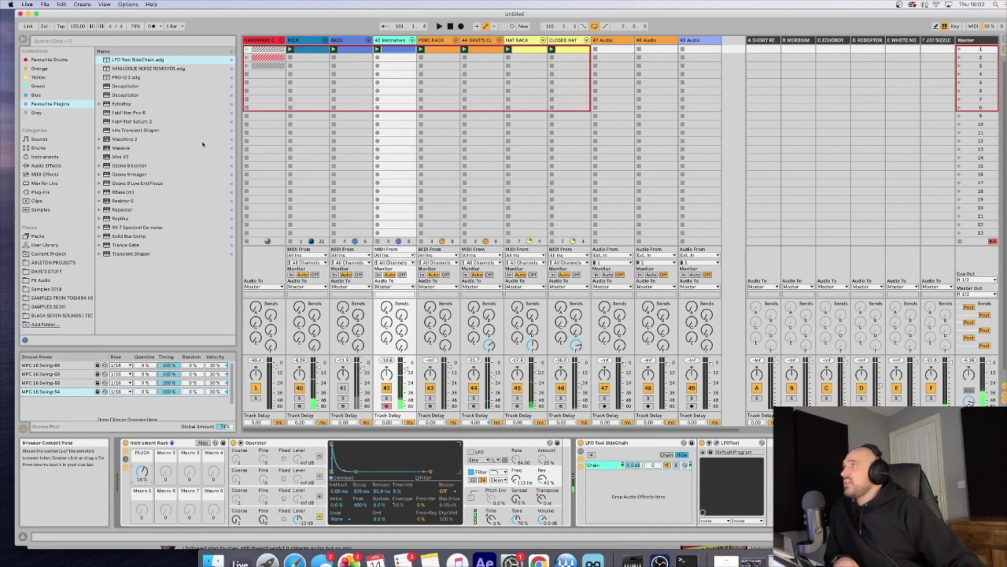
Set the PLUCK mapping's minimum to 18% and audition the macro turned fully down
click(204, 443)
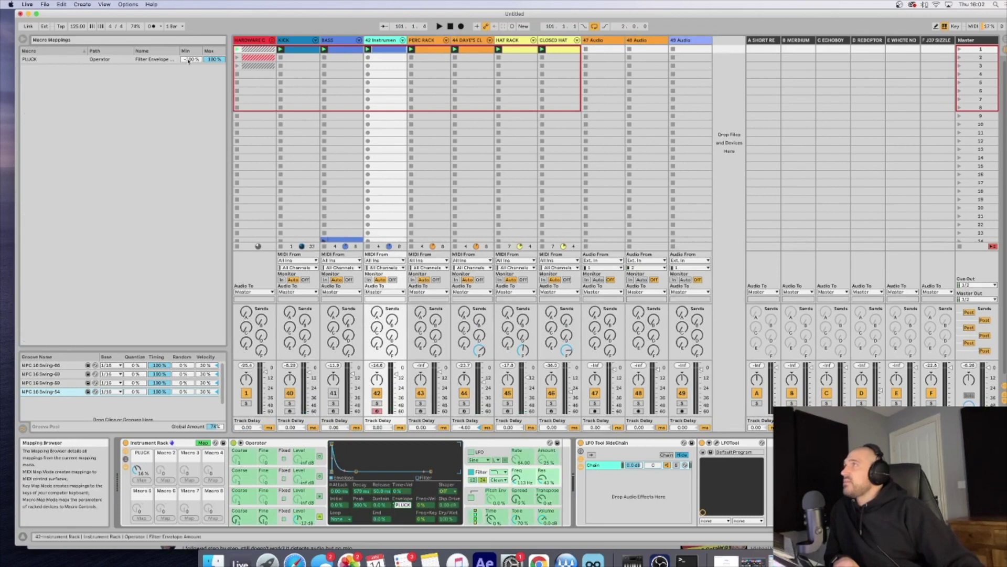
click(78, 60)
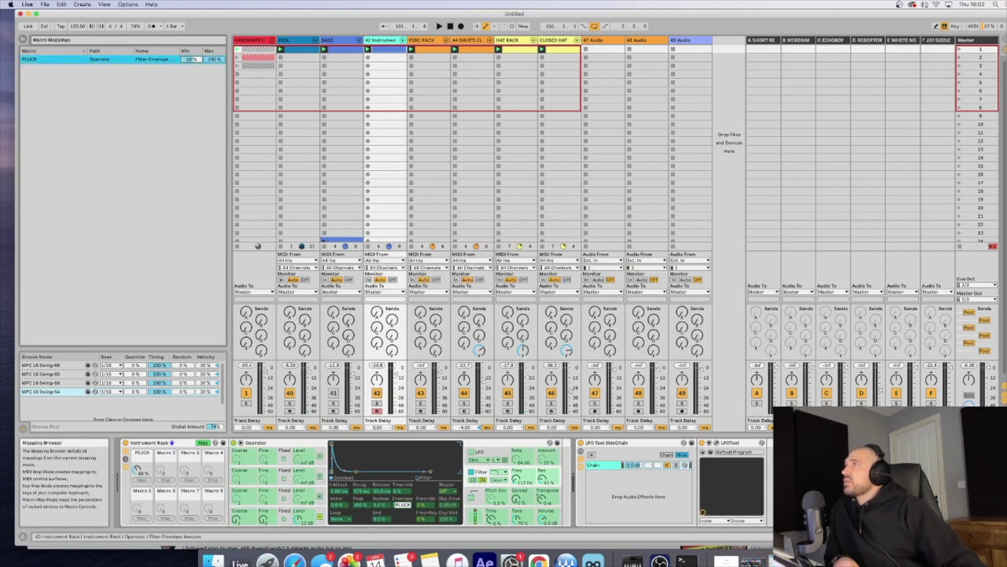
click(203, 443)
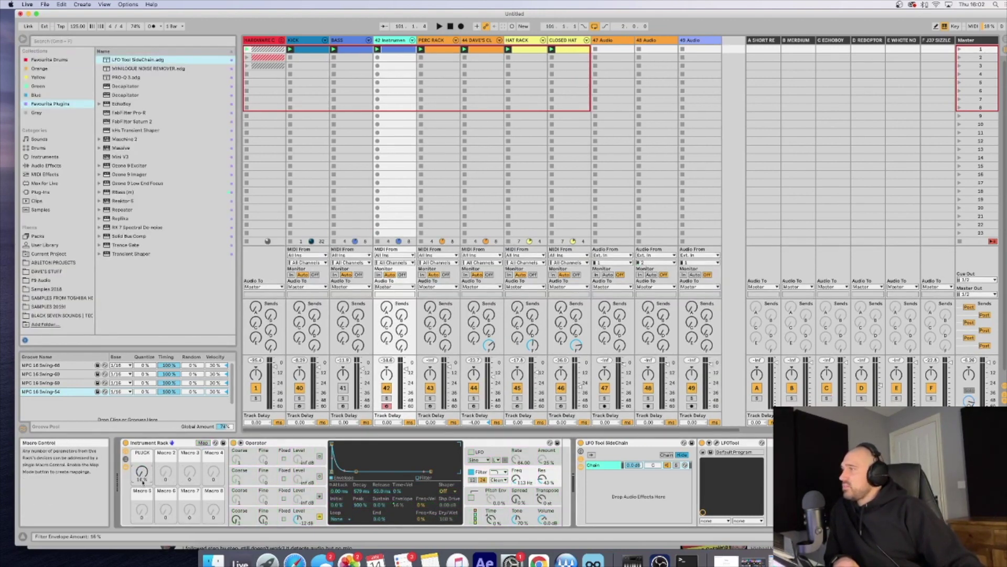
key(space)
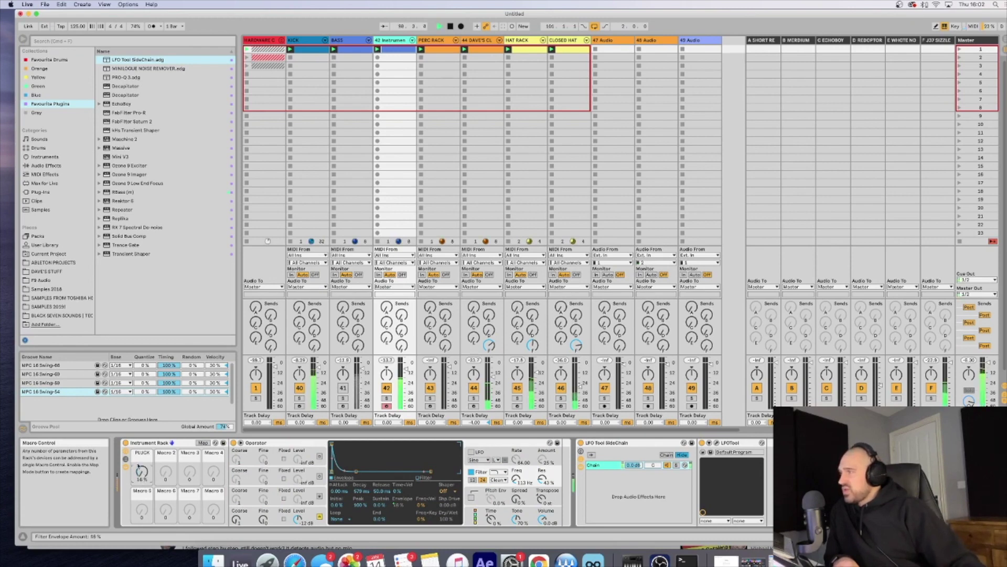
drag(142, 472, 142, 504)
key(space)
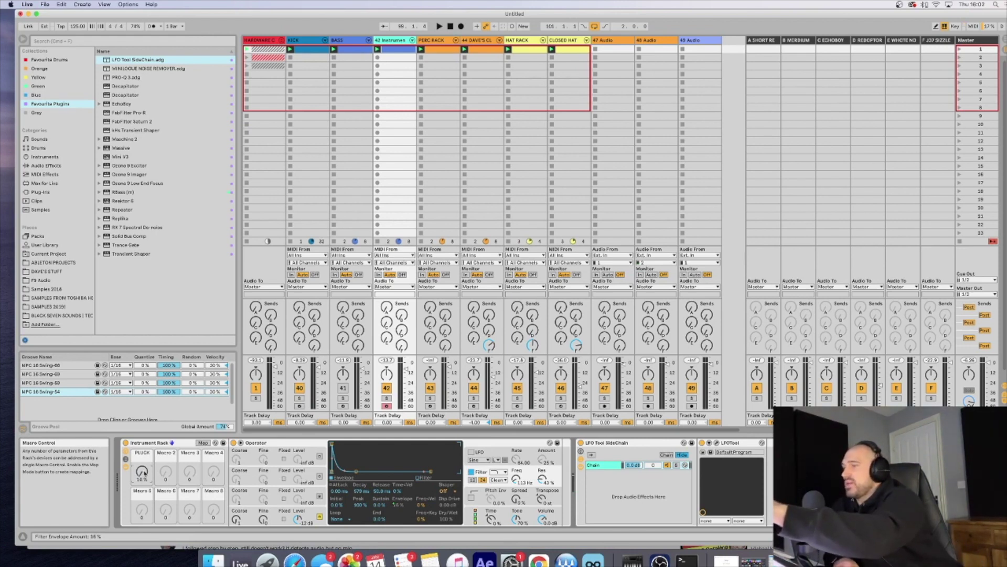
key(space)
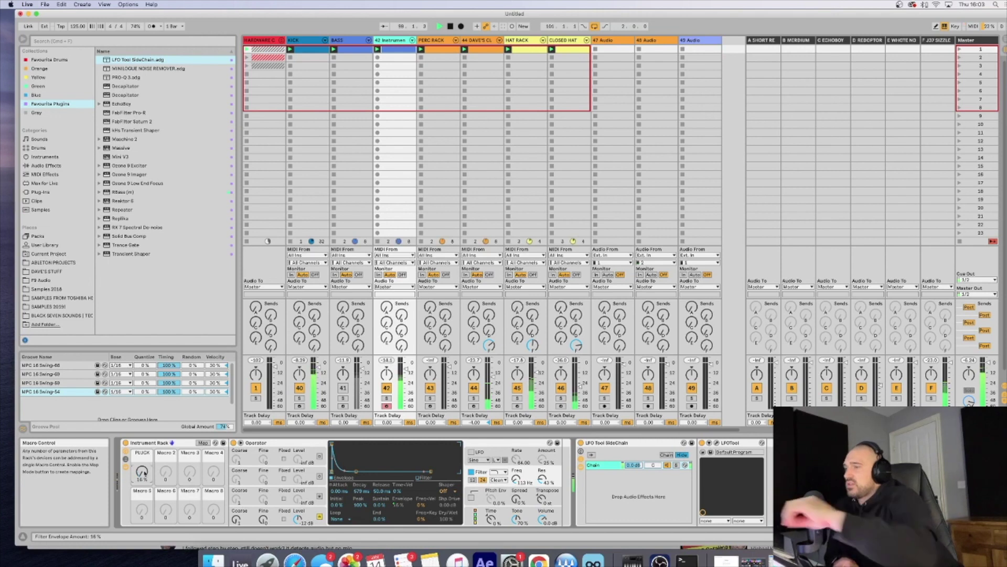
key(space)
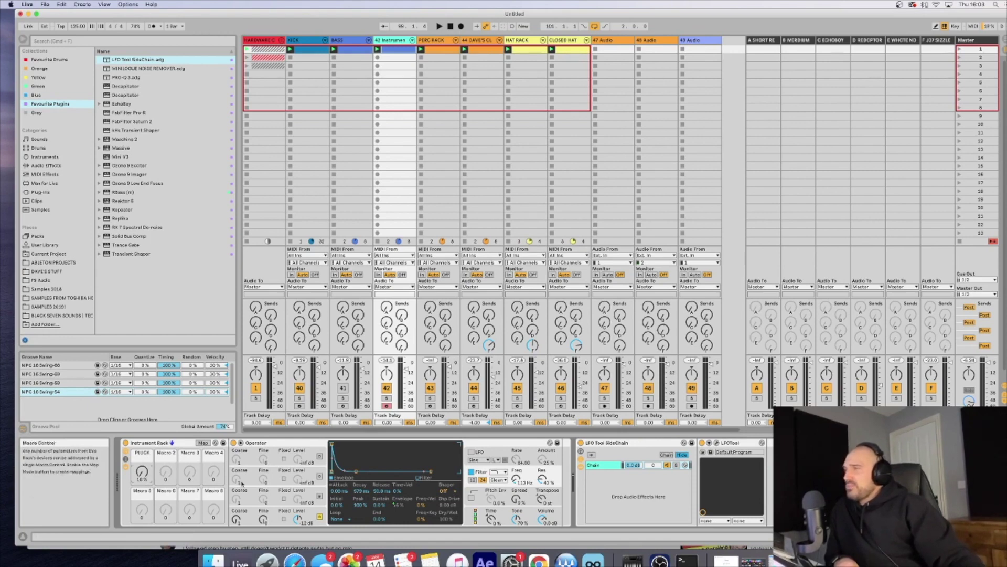
Map Operator's Filter Freq to Macro 2, set its minimum to 113 Hz, and audition it
click(203, 443)
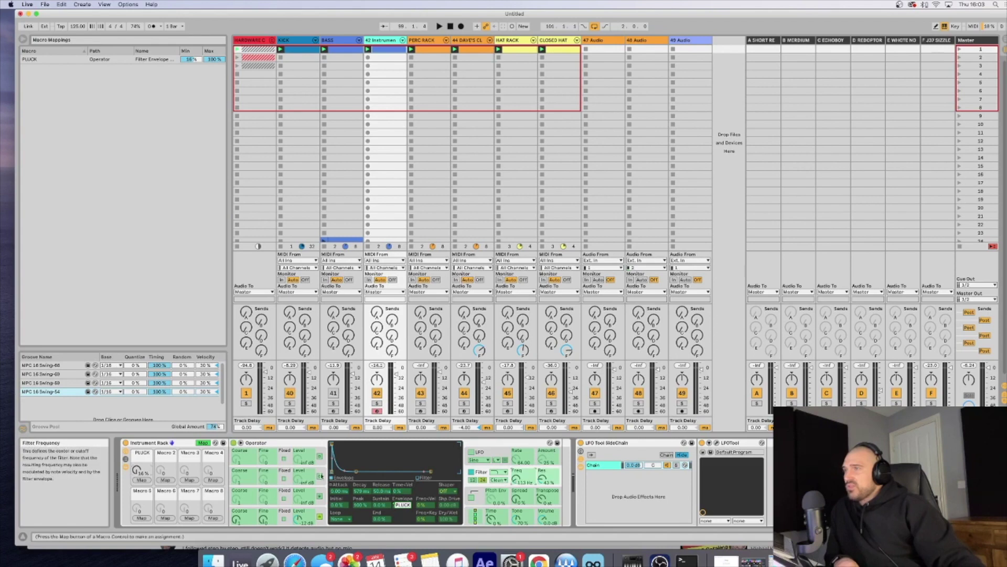
click(168, 481)
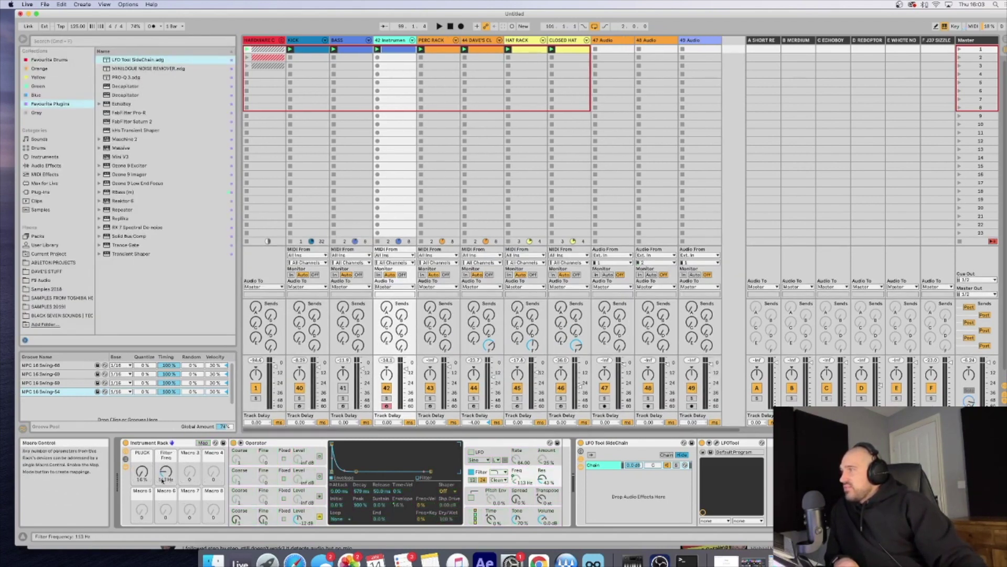
click(203, 442)
drag(190, 59, 190, 55)
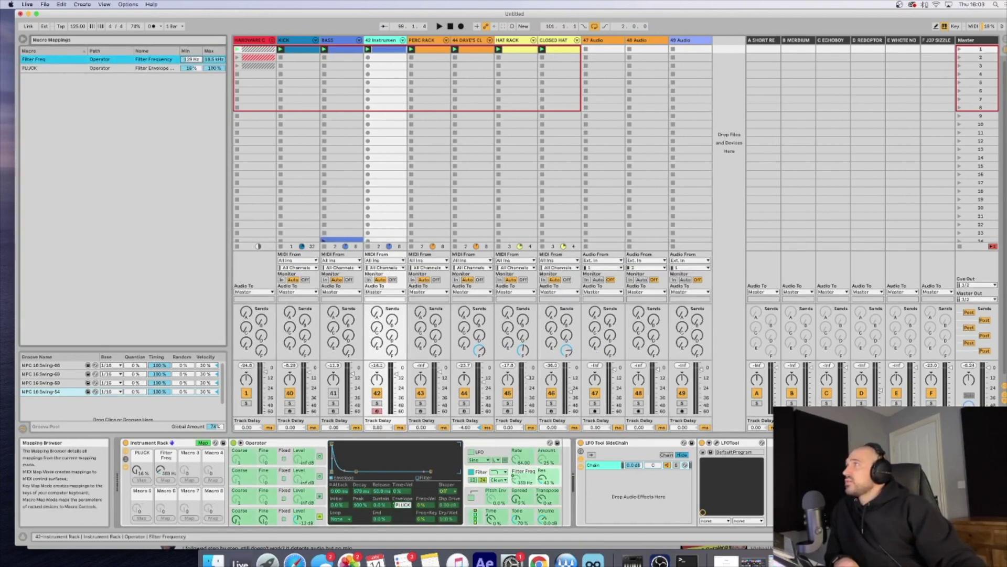
drag(190, 60, 190, 62)
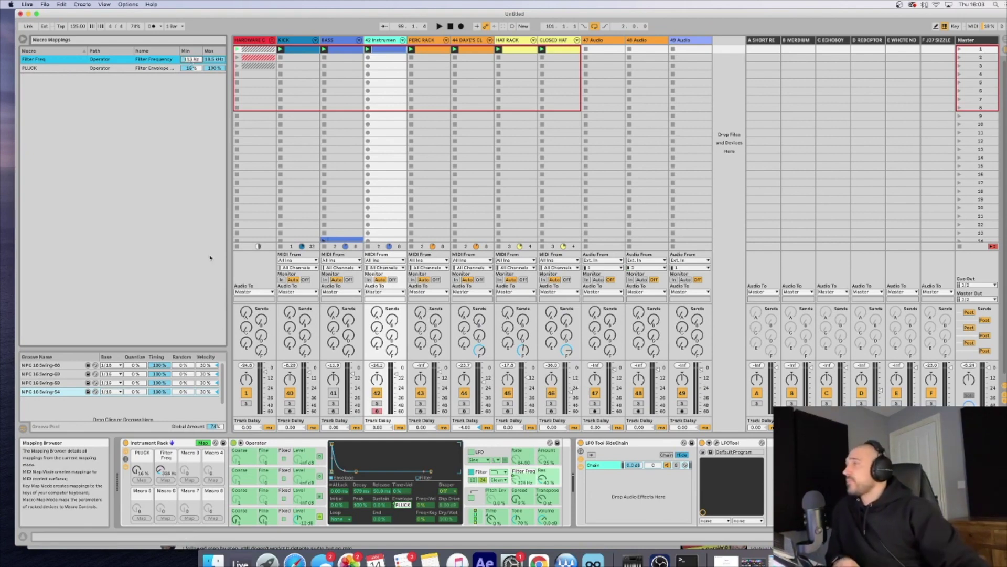
click(203, 443)
key(space)
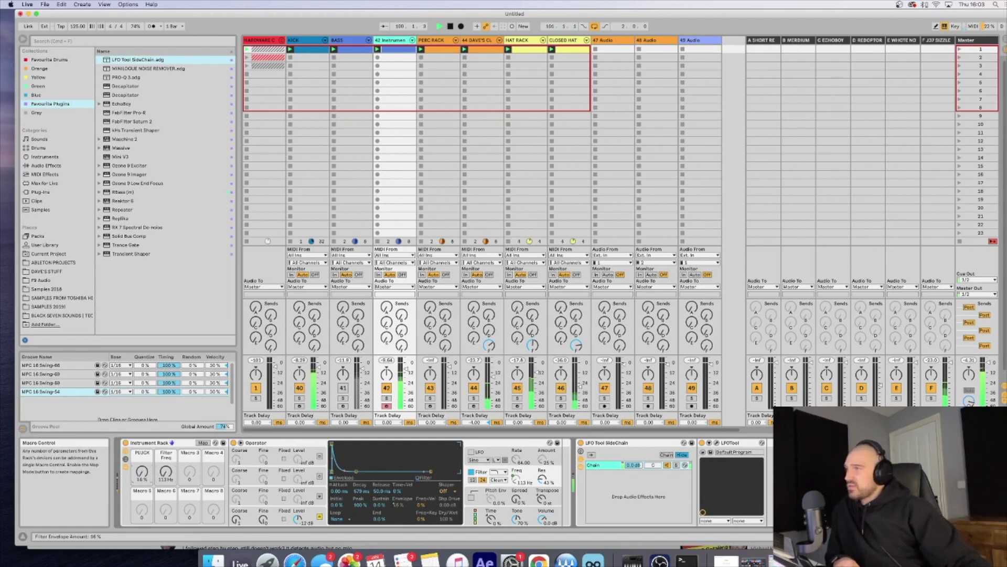
key(space)
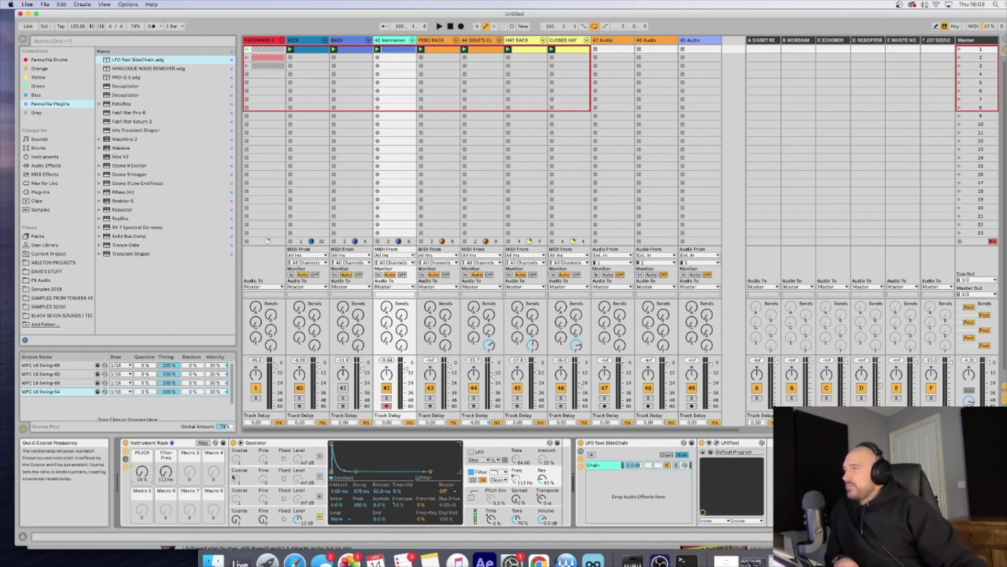
click(157, 443)
Rename the Instrument Rack to the BRODYR BASS title and open the user library folder
key(super+r)
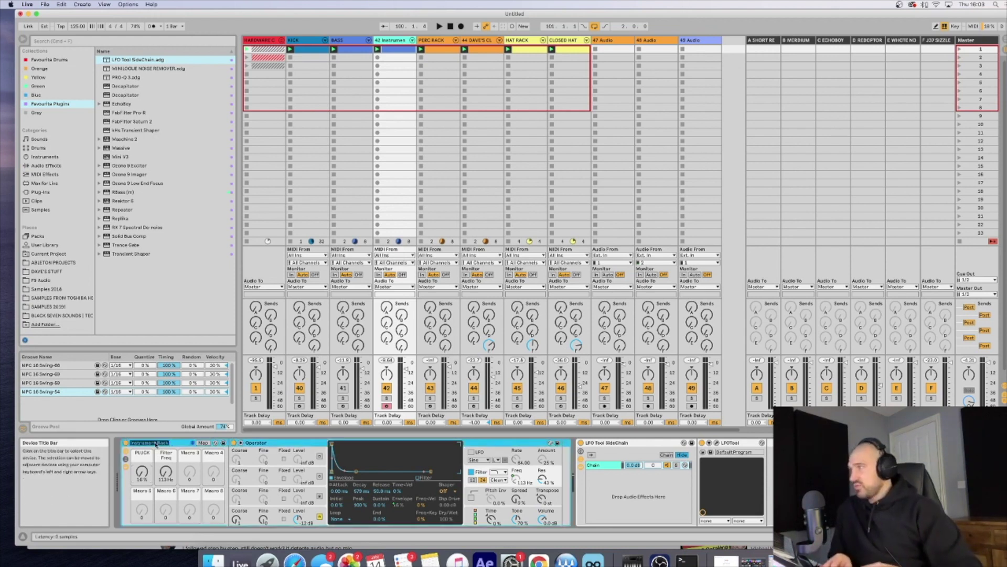
text(Rk)
text(OOVE BASS)
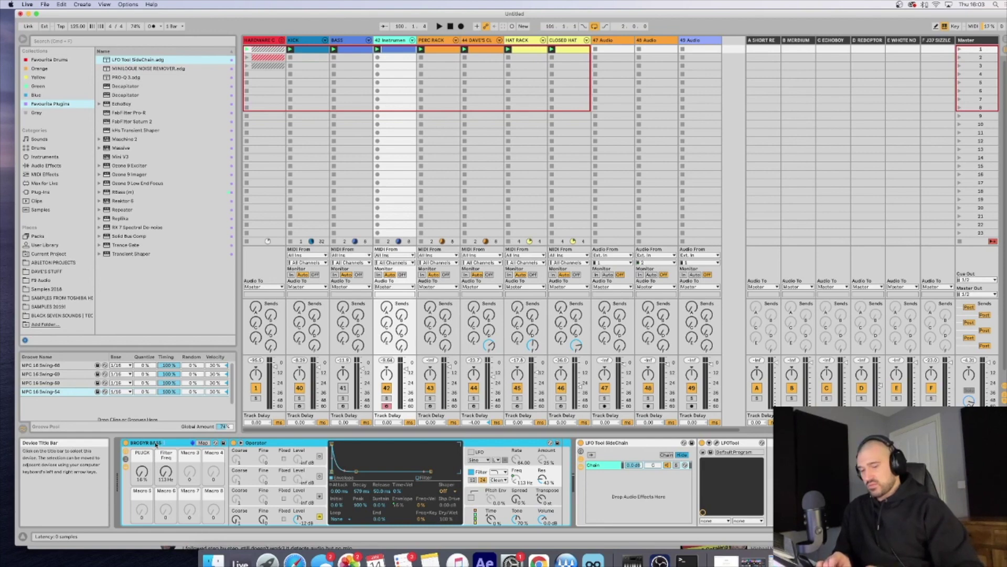
text( - TRY AND)
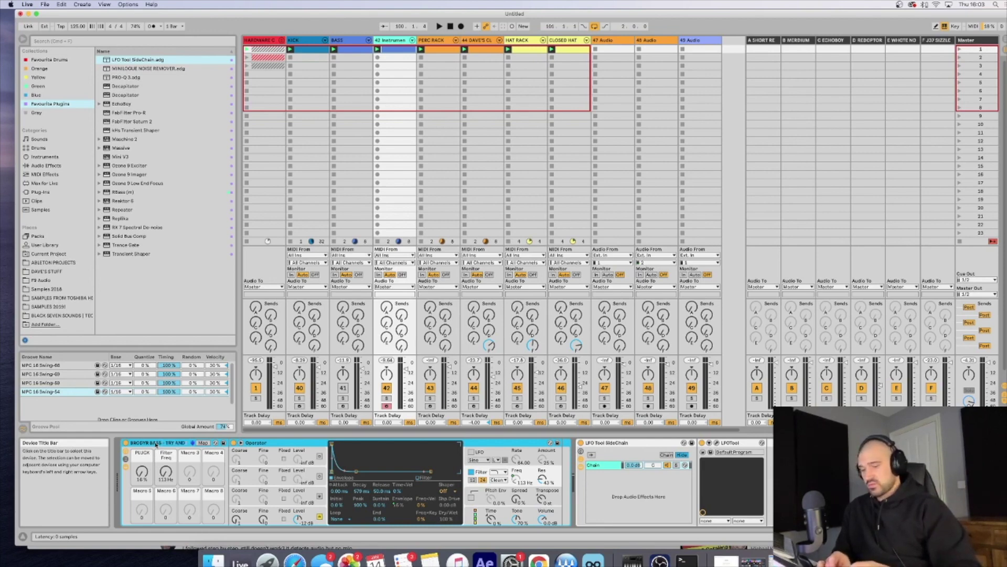
key(Return)
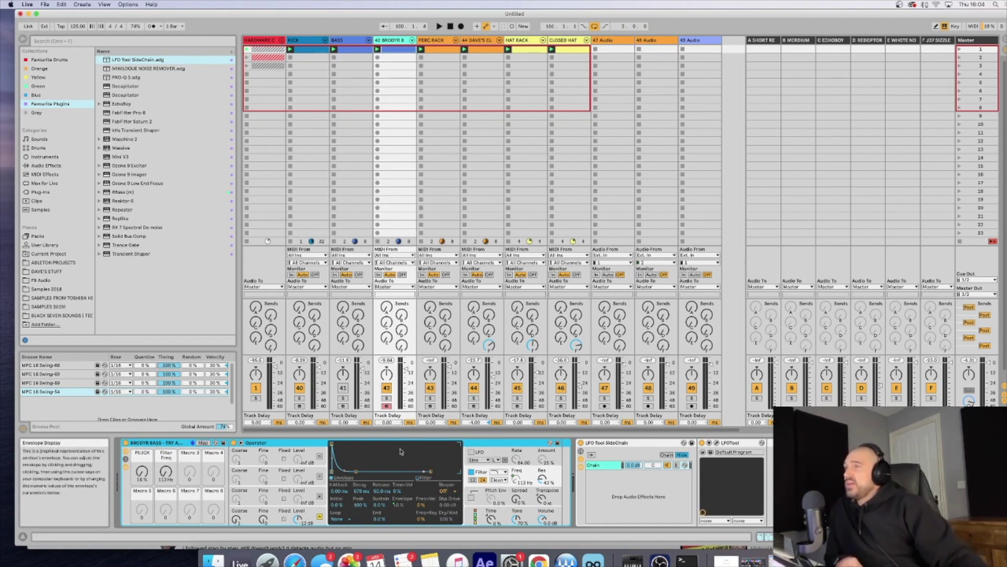
click(46, 270)
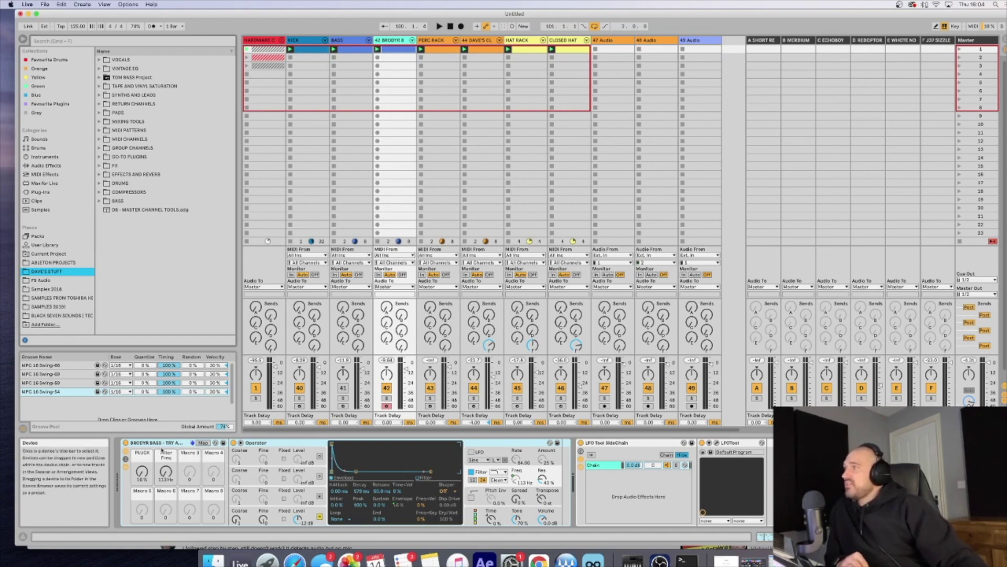
Save the Instrument Rack as preset 'BRODYR BASS - TRY AND STOP ME' in BASS
click(160, 443)
key(q)
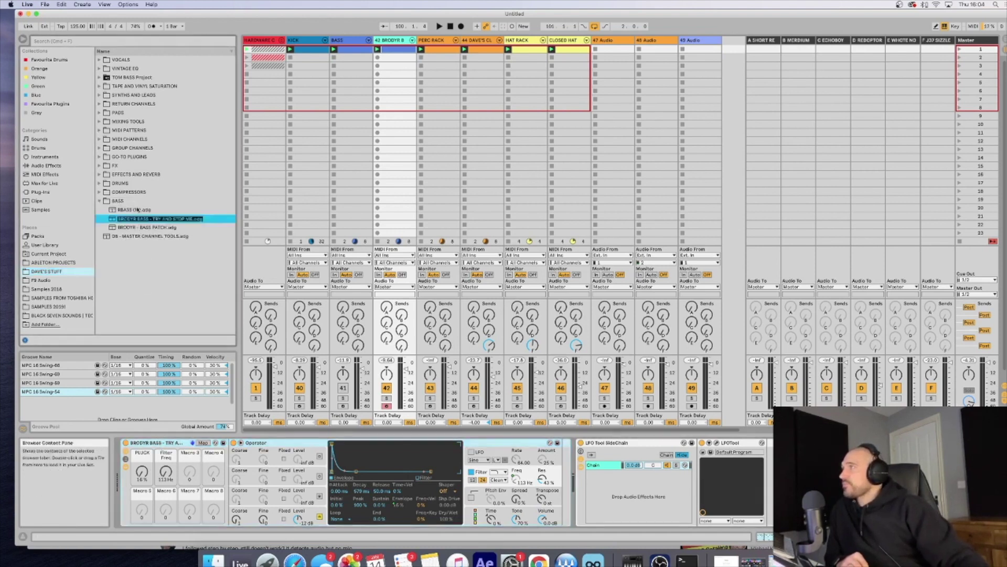